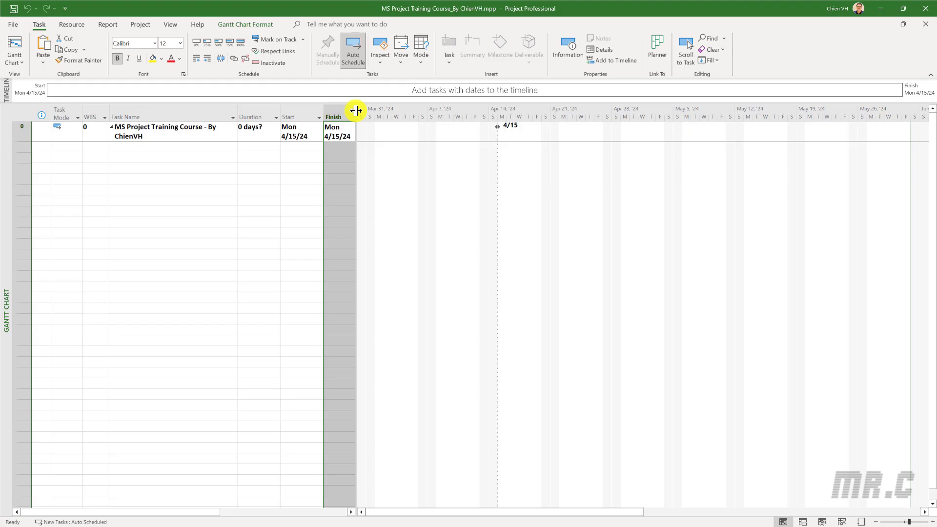
Step: Widen the task table to show all columns through Add New Column, and widen the Task Name and Start columns to fit their contents
drag(355, 111, 574, 137)
click(191, 196)
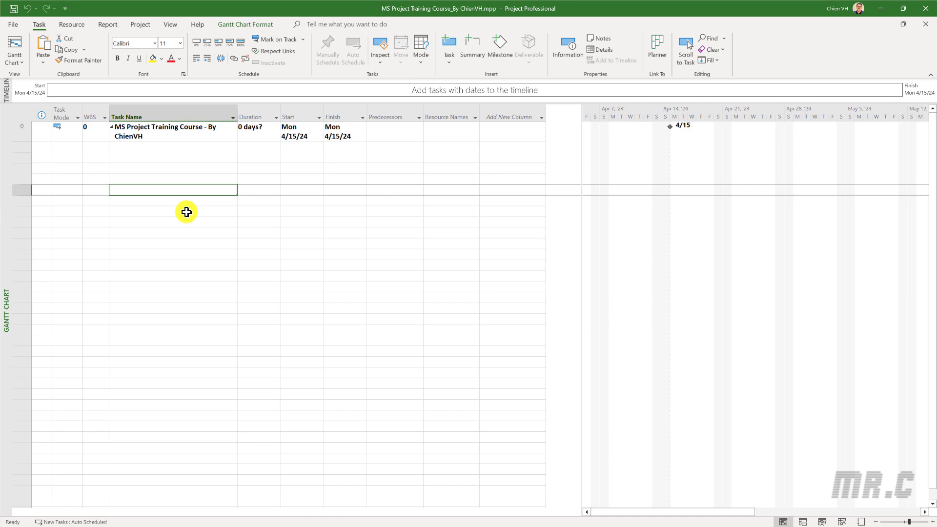
drag(238, 117, 306, 114)
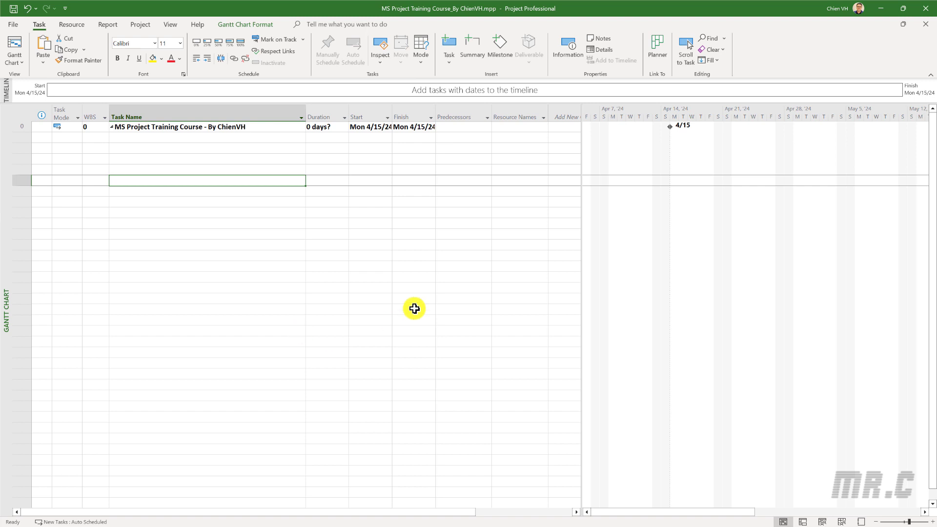
double_click(392, 114)
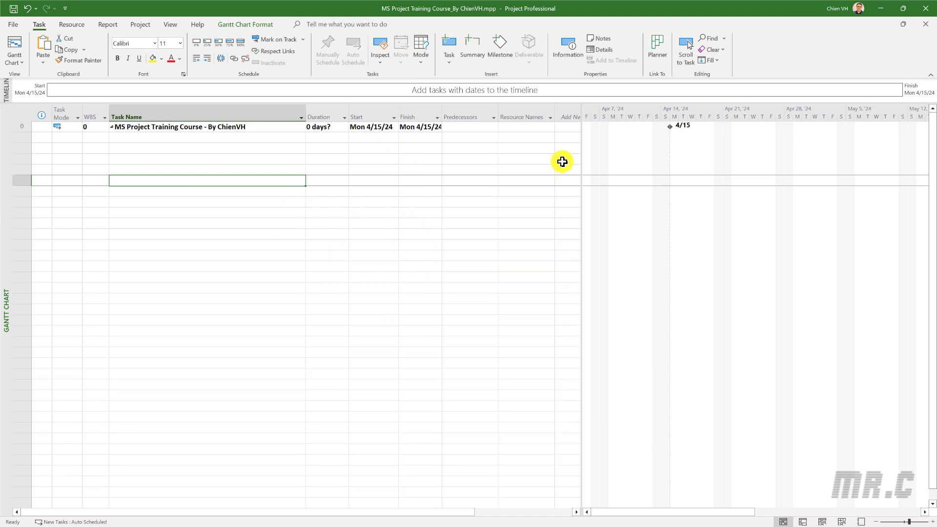
Step: Place the project beside the Excel estimate and copy the "Requirement clarification" heading from B31 into the first empty task row
click(904, 8)
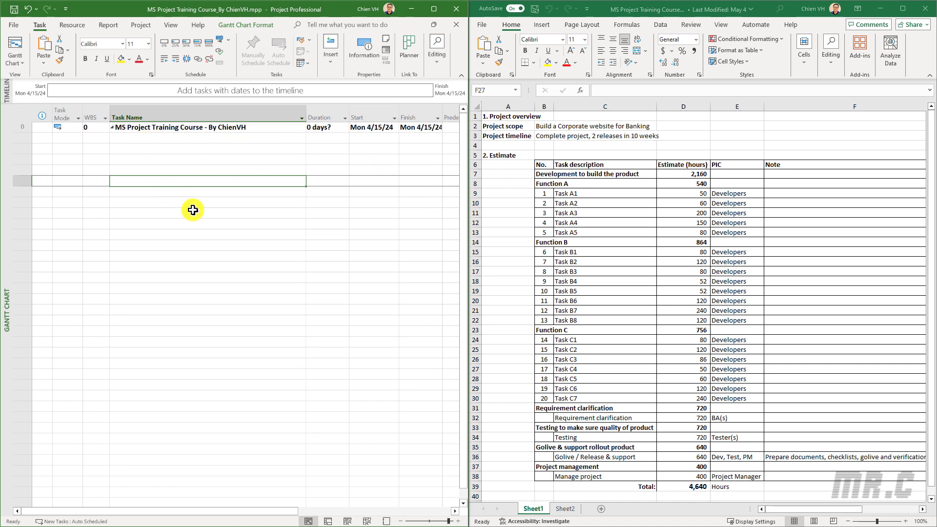
click(623, 409)
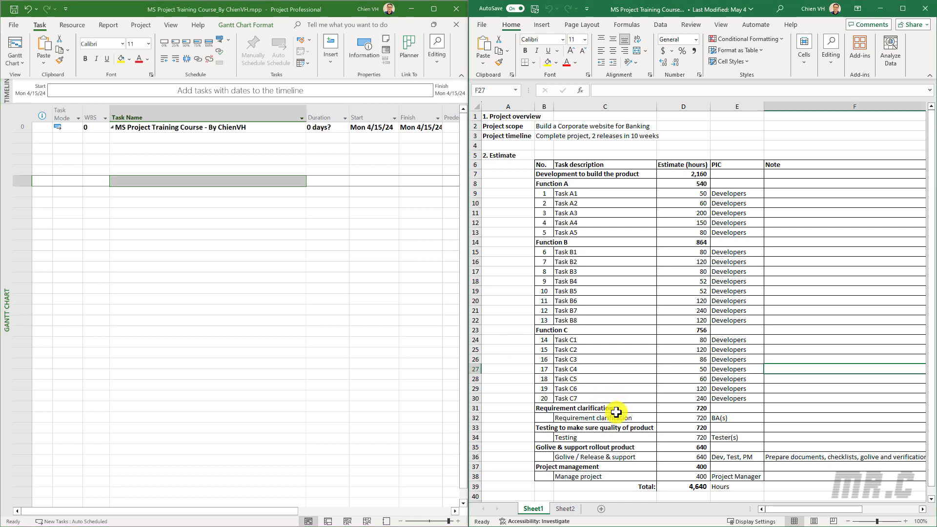
click(550, 408)
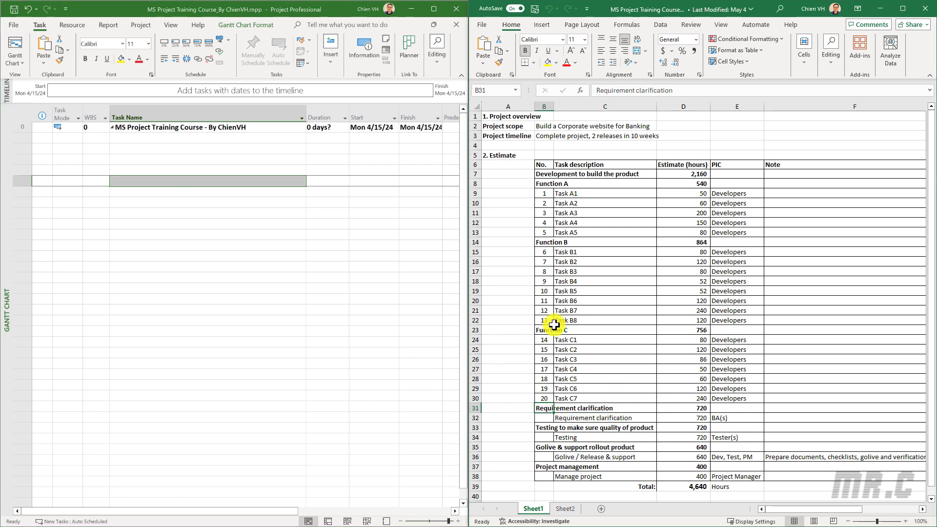
drag(684, 90, 547, 92)
key(ctrl+c)
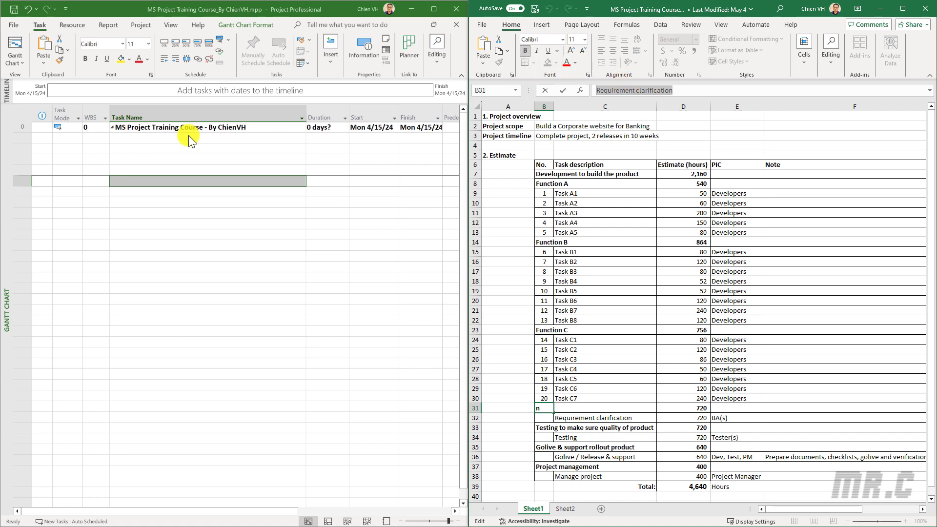
click(128, 139)
click(129, 139)
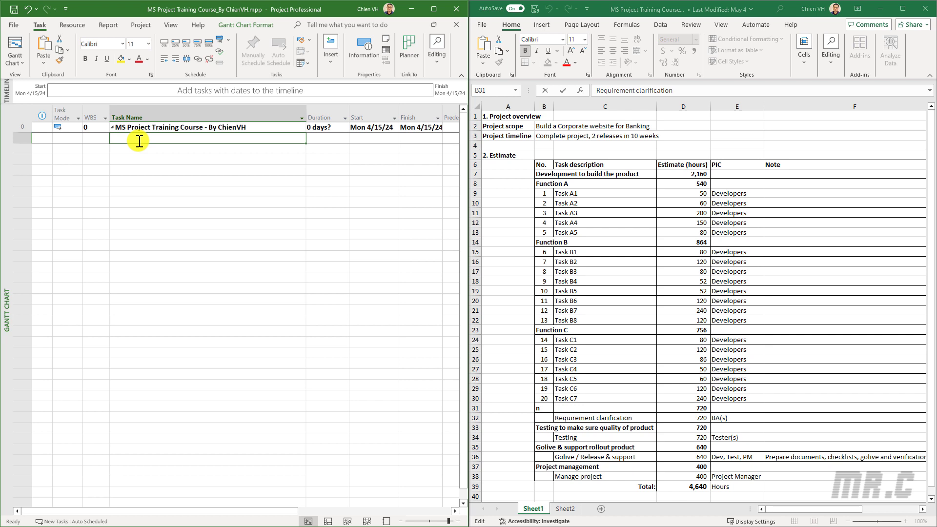
key(ctrl+v)
click(141, 146)
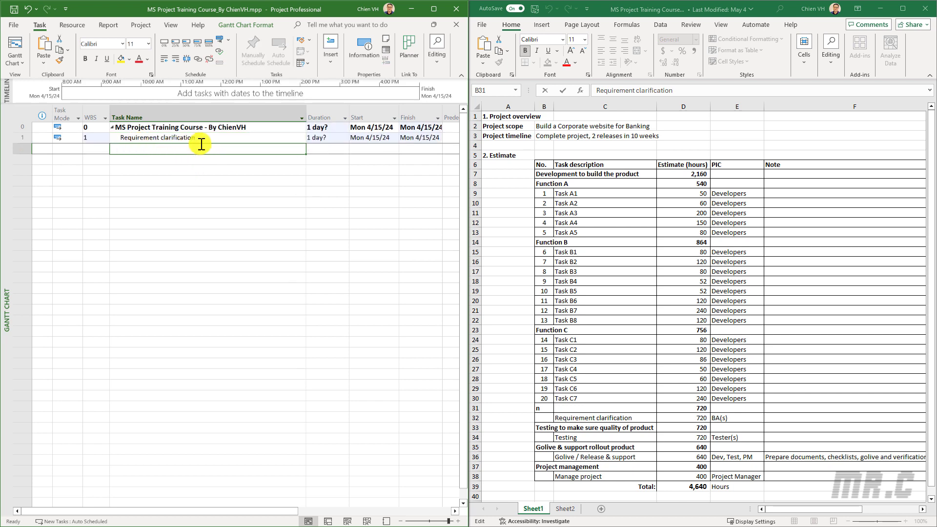
Step: Copy the "Requirement clarification" subtask text from C32 of the estimate into the second task row of the project
click(600, 428)
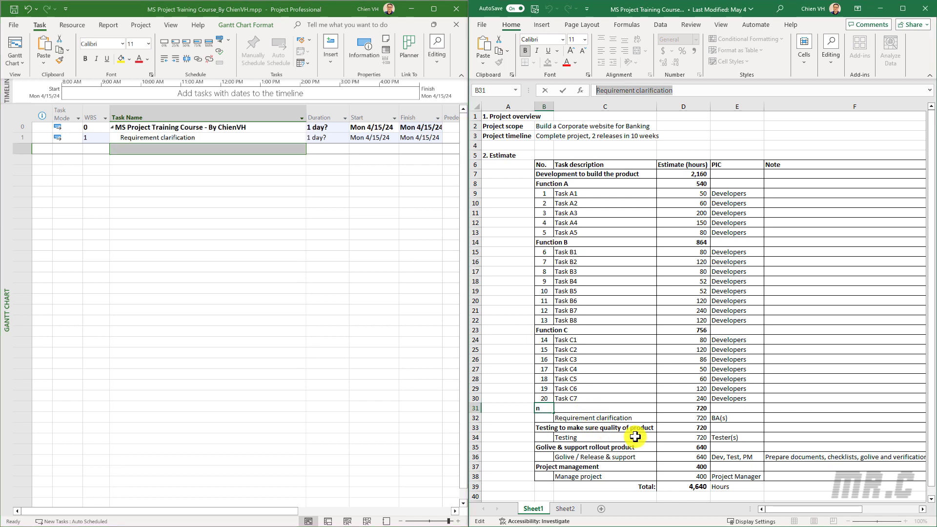
click(635, 437)
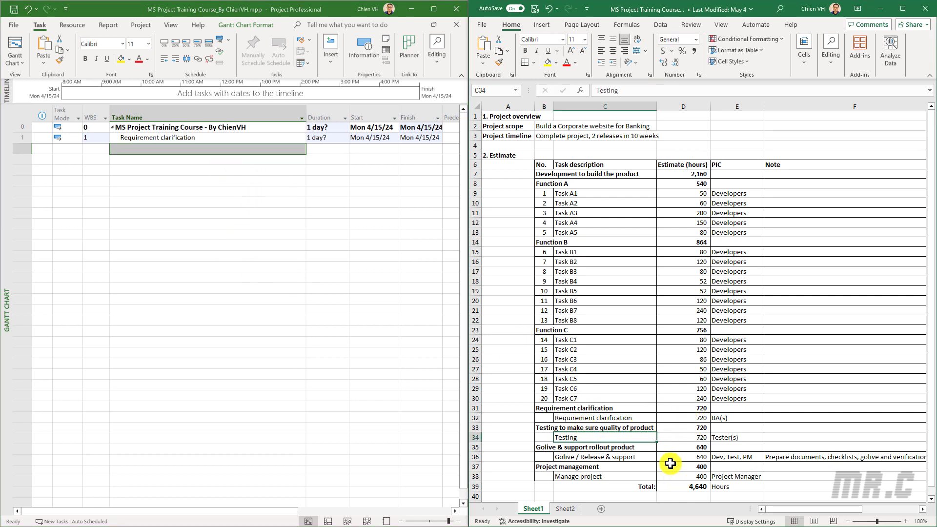
click(641, 417)
drag(641, 418, 522, 423)
key(ctrl+c)
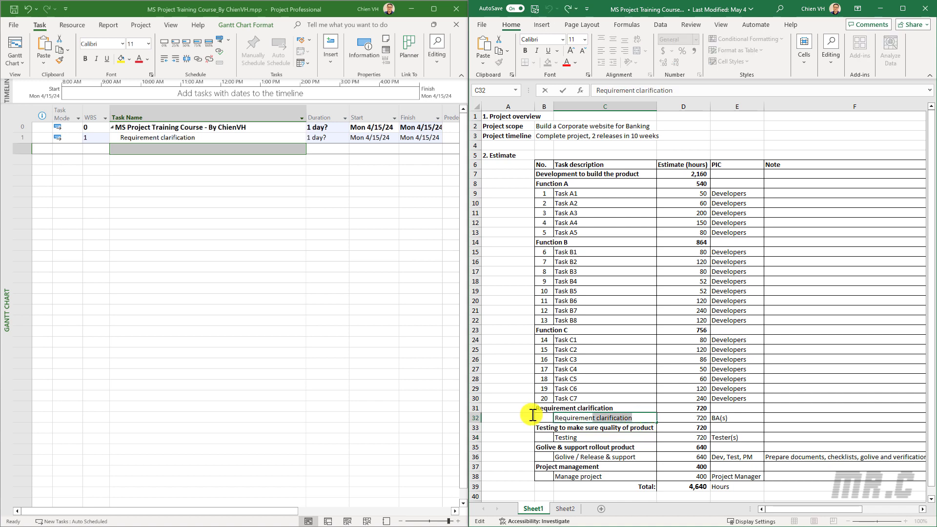
click(191, 149)
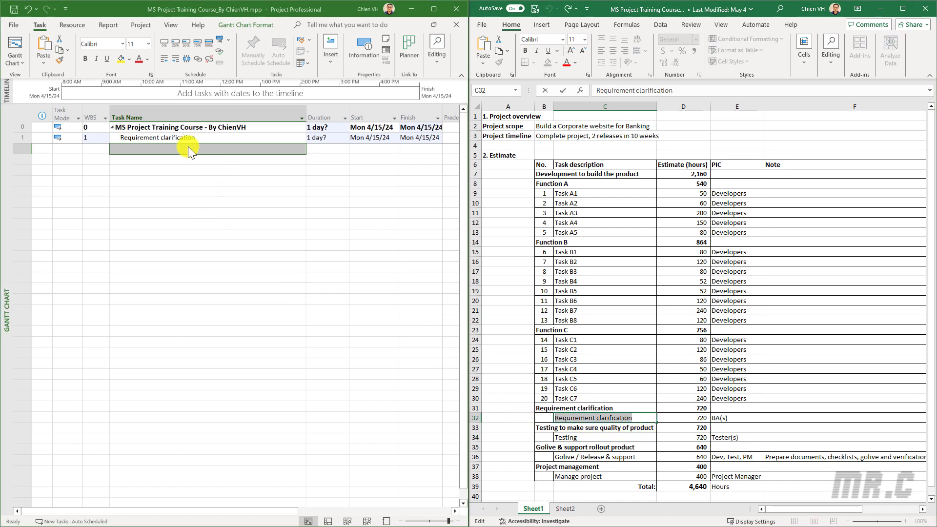
click(153, 147)
key(ctrl+v)
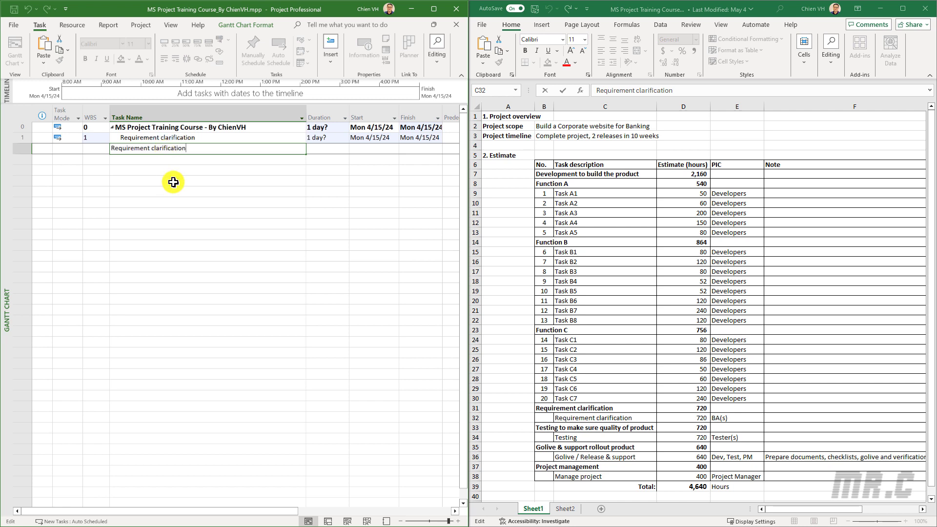
click(179, 181)
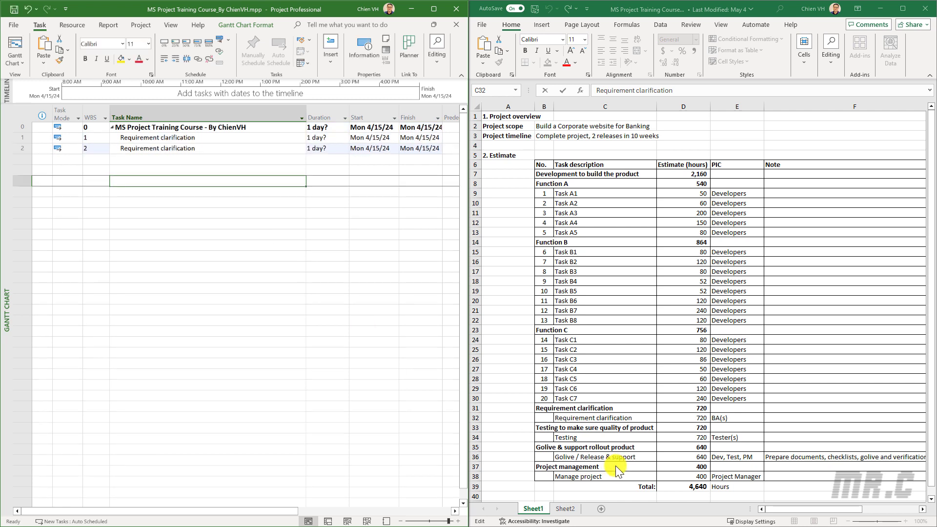
Step: Copy the heading "Development to build the product" from B7 of the estimate into the third task row
click(544, 173)
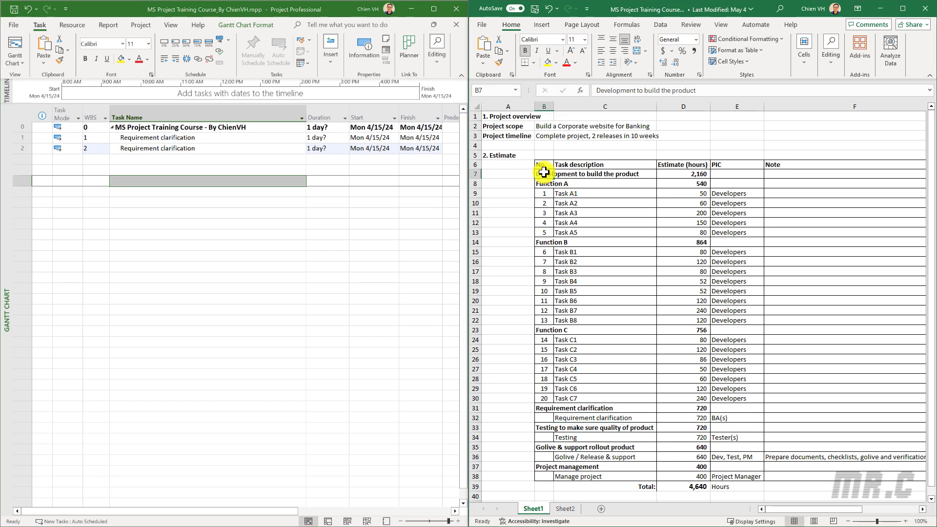
drag(709, 90, 551, 90)
key(ctrl+c)
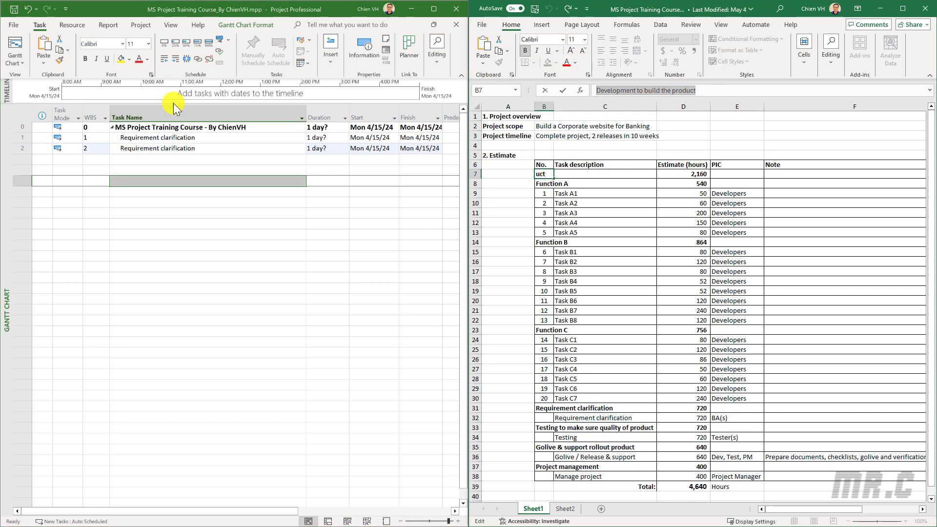
click(127, 160)
key(ctrl+v)
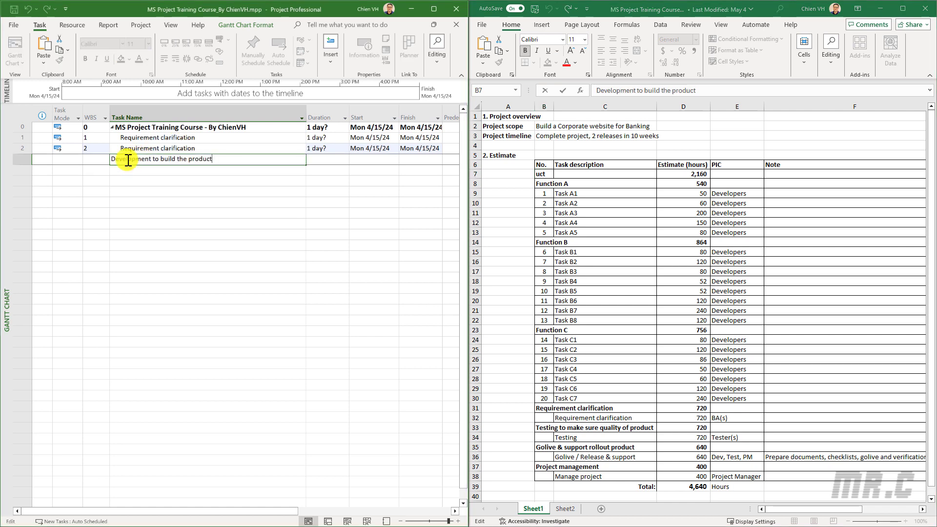
click(200, 198)
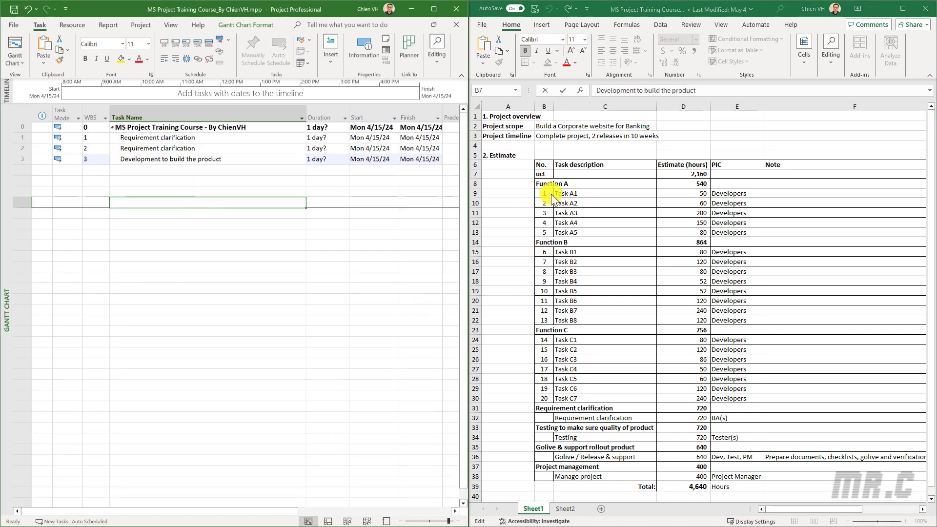
Step: Copy the "Function A" heading text from B8 of the estimate into the fourth task row
click(587, 193)
click(543, 183)
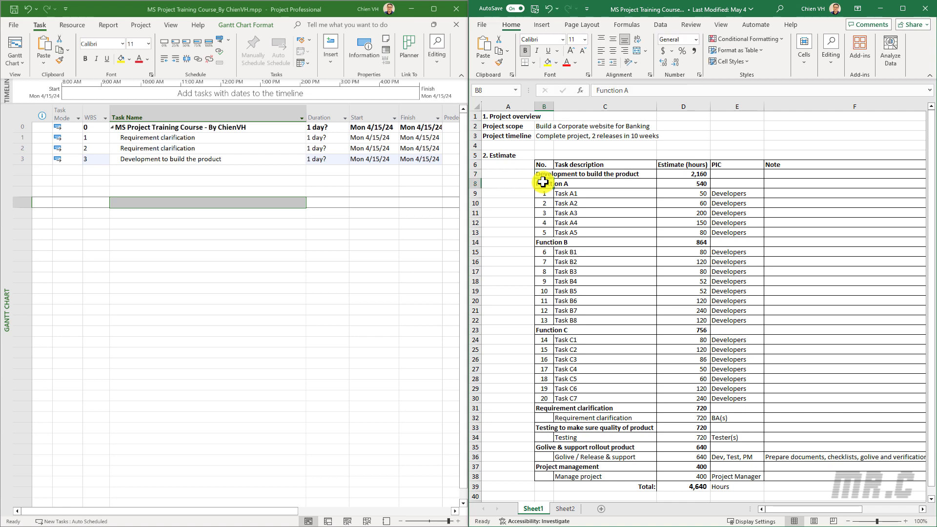
drag(669, 91, 497, 91)
key(ctrl+c)
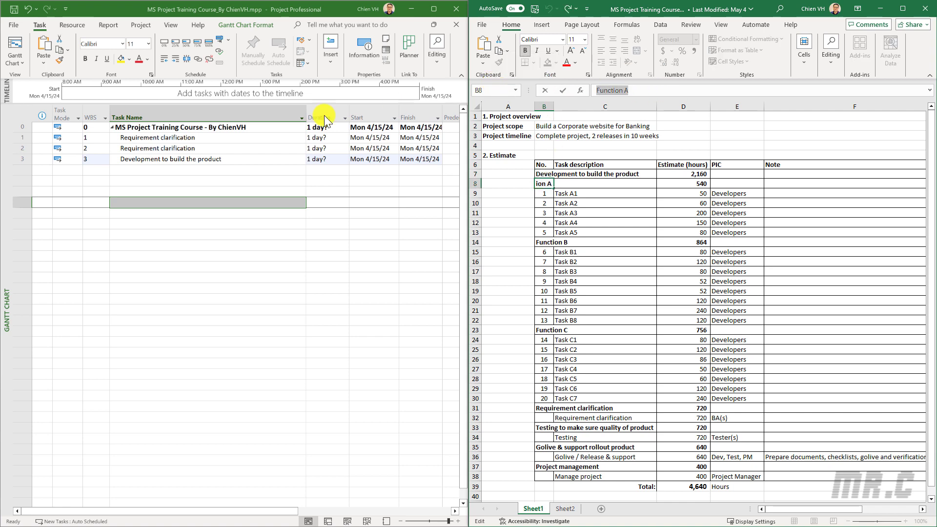
click(152, 170)
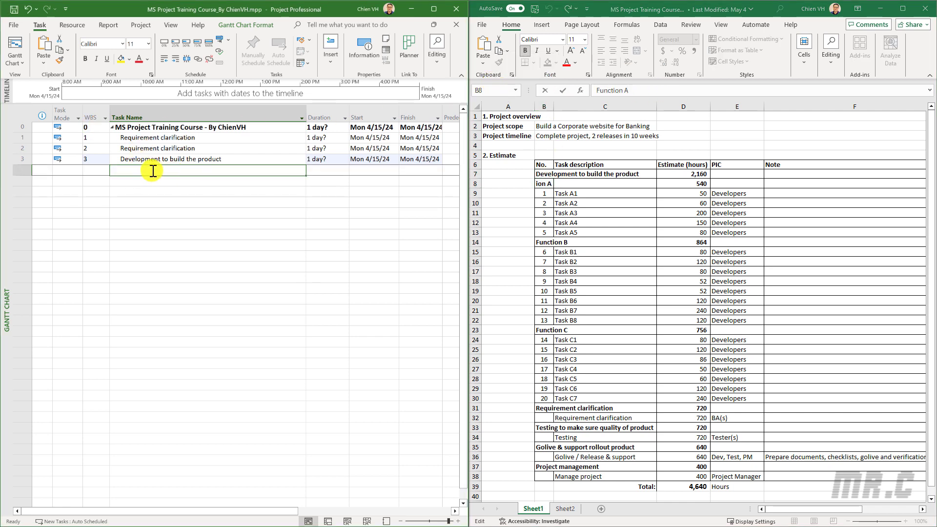
key(ctrl+v)
key(Return)
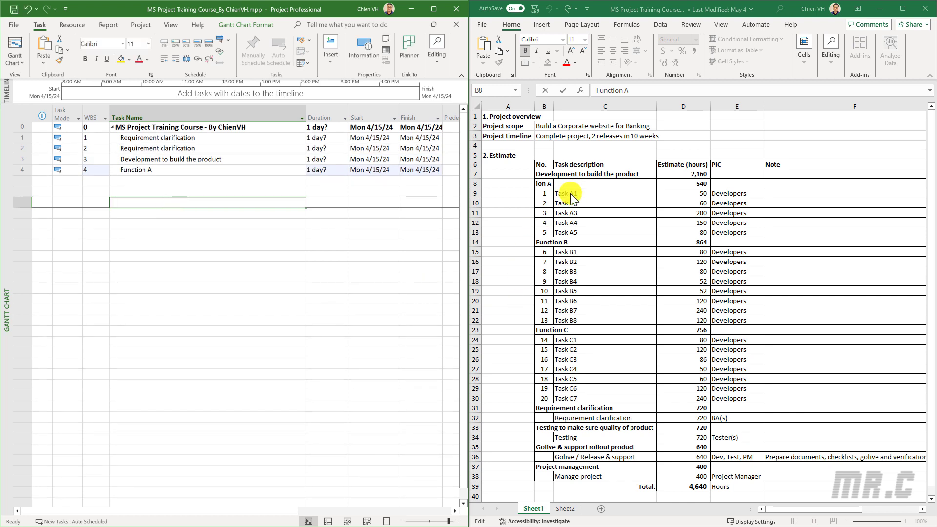
Step: Copy Task A1 to Task A5 from C9:C13 of the estimate into the task rows directly below Function A
drag(588, 194, 587, 230)
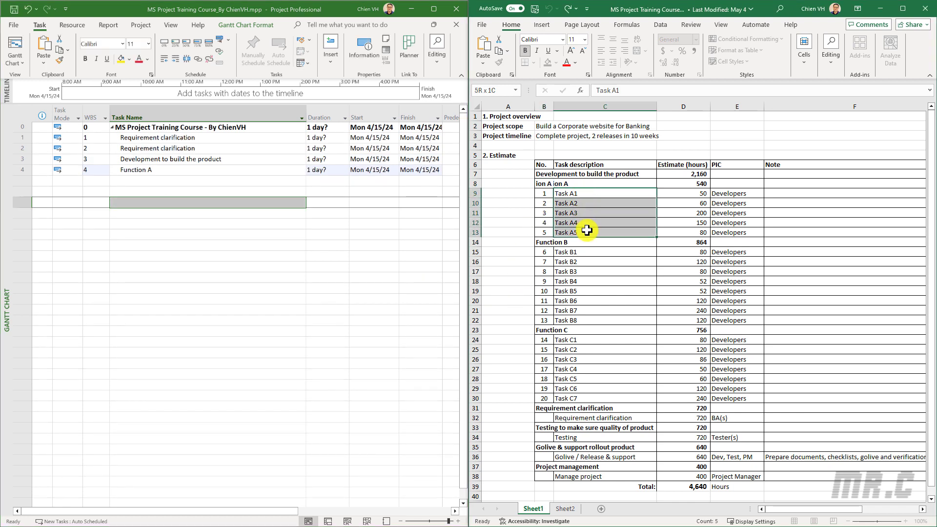
key(ctrl+c)
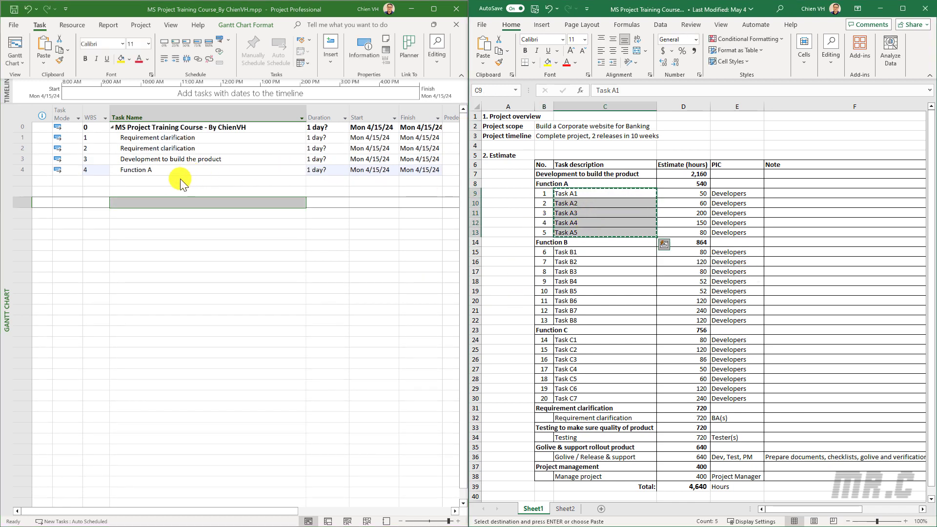
click(186, 184)
key(ctrl+v)
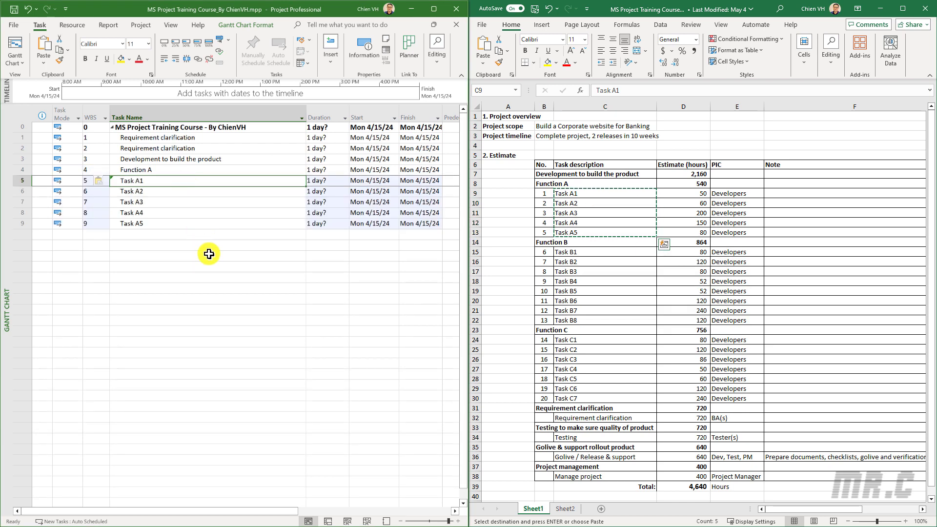
Step: Copy the "Function B" heading cell B14 from the estimate into the task row below Task A5
click(593, 241)
key(ctrl+c)
click(130, 234)
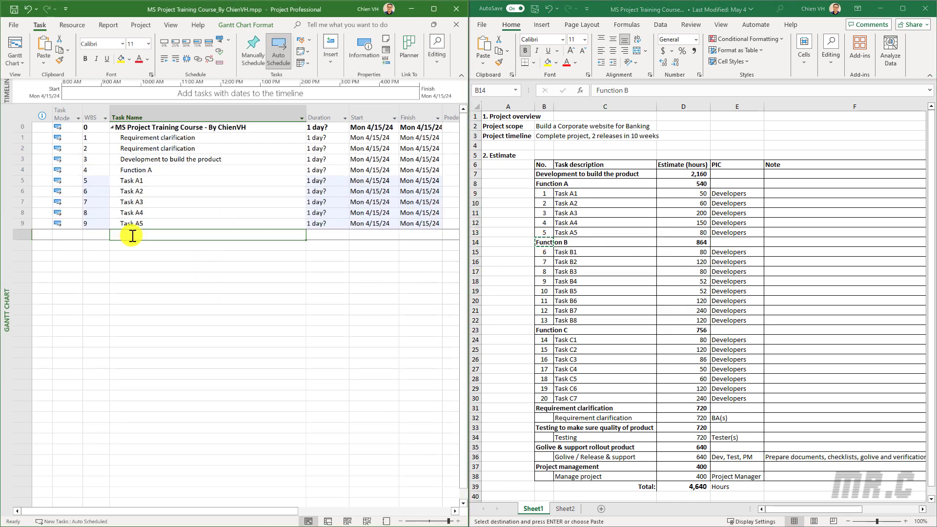
key(ctrl+v)
Step: Copy Task B1 to Task B8 from C15:C22 of the estimate into the task rows below Function B
click(598, 251)
shift+click(579, 322)
key(ctrl+c)
click(207, 245)
key(ctrl+v)
click(209, 310)
click(585, 259)
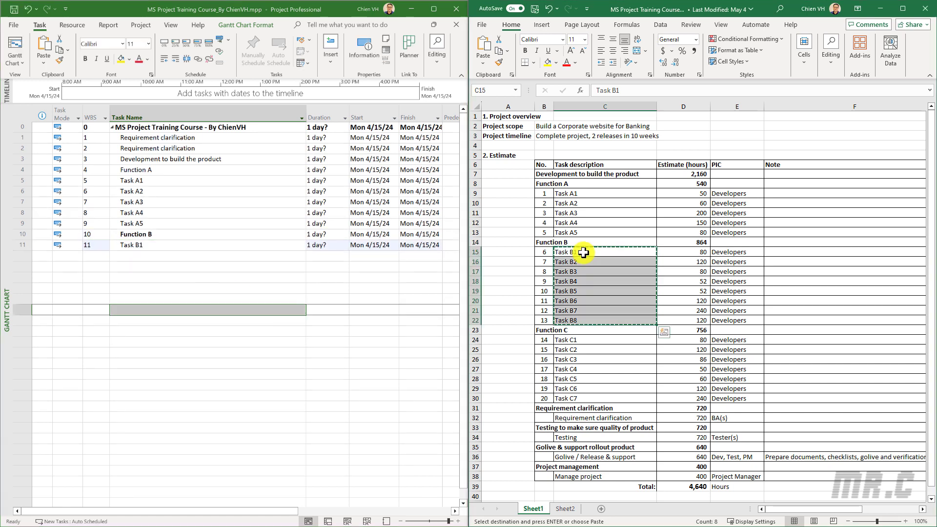
shift+click(595, 318)
key(ctrl+c)
click(144, 257)
key(ctrl+v)
Step: Copy the "Function C" heading and Task C1 to Task C7 from the estimate into the task rows below Task B8
click(544, 330)
key(ctrl+c)
click(156, 331)
key(ctrl+v)
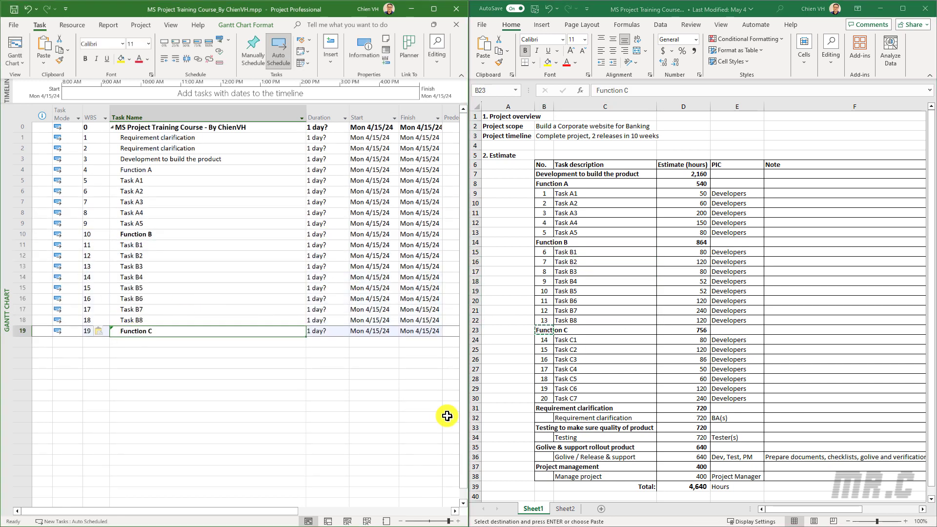
click(580, 340)
shift+click(582, 399)
key(ctrl+c)
click(169, 342)
key(ctrl+v)
Step: Copy the heading "Testing to make sure quality of product" and its "Testing" task from the estimate into the rows below Task C7
click(551, 428)
key(ctrl+c)
click(130, 386)
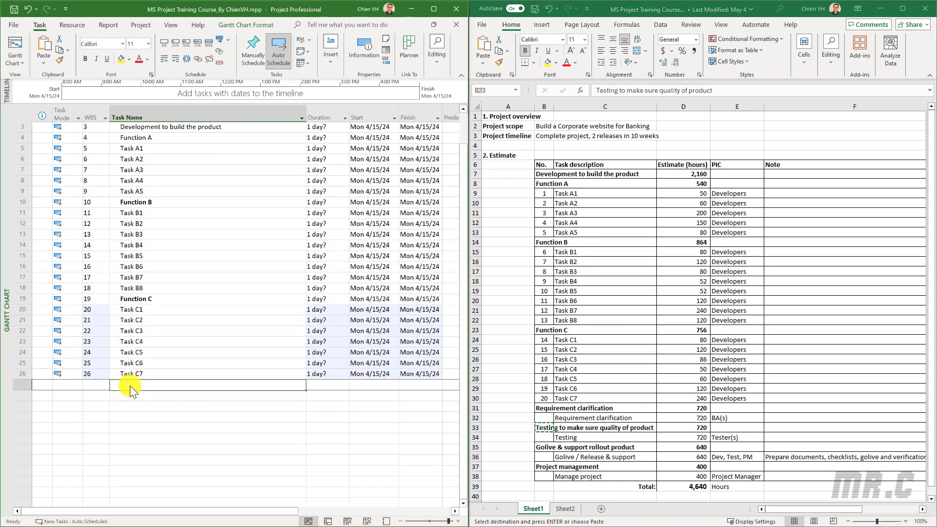
key(ctrl+v)
click(568, 437)
key(ctrl+c)
click(130, 396)
key(ctrl+v)
Step: Copy the "Project management" heading and its "Manage project" task from the estimate into the rows below Testing
click(547, 447)
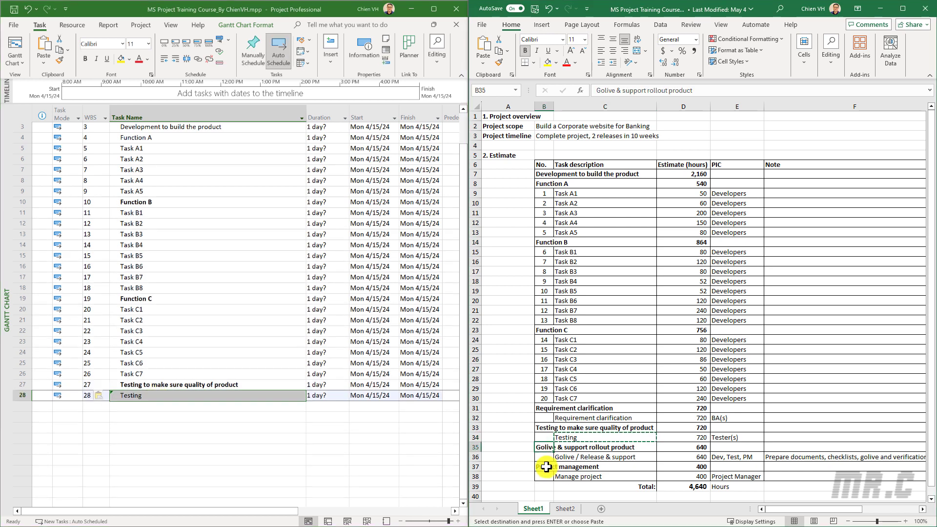
click(548, 468)
key(ctrl+c)
click(120, 406)
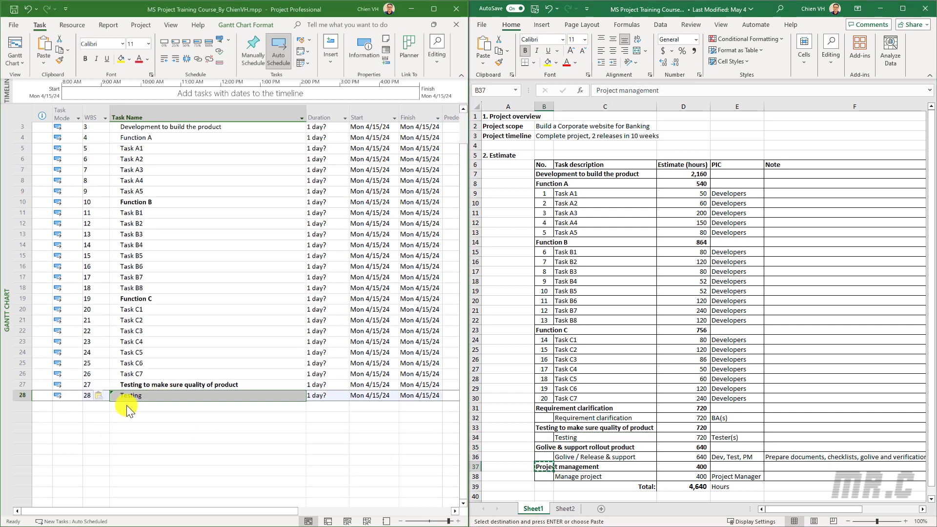
key(ctrl+v)
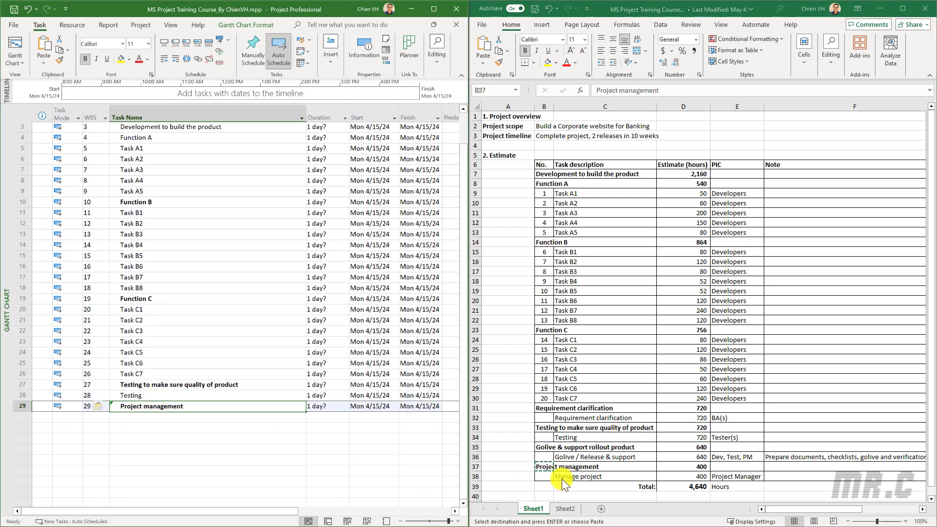
click(583, 477)
key(ctrl+c)
click(155, 417)
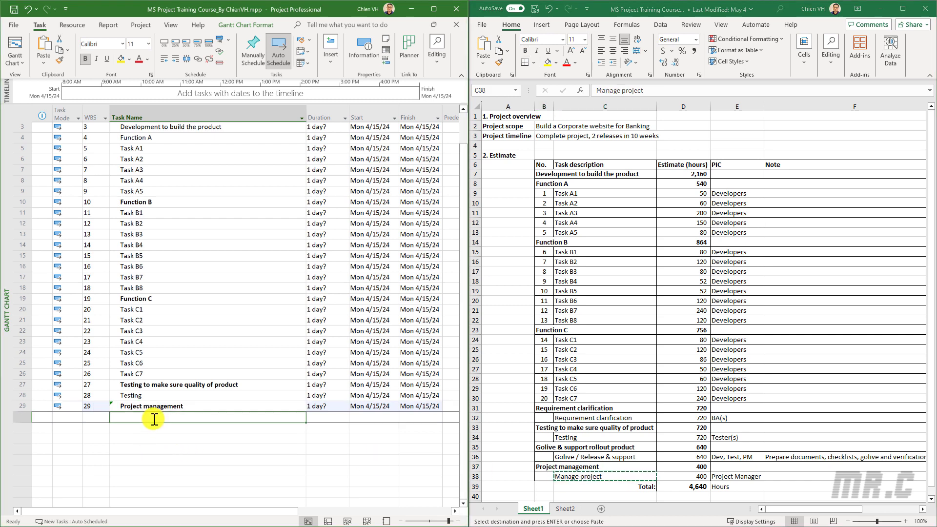
key(ctrl+v)
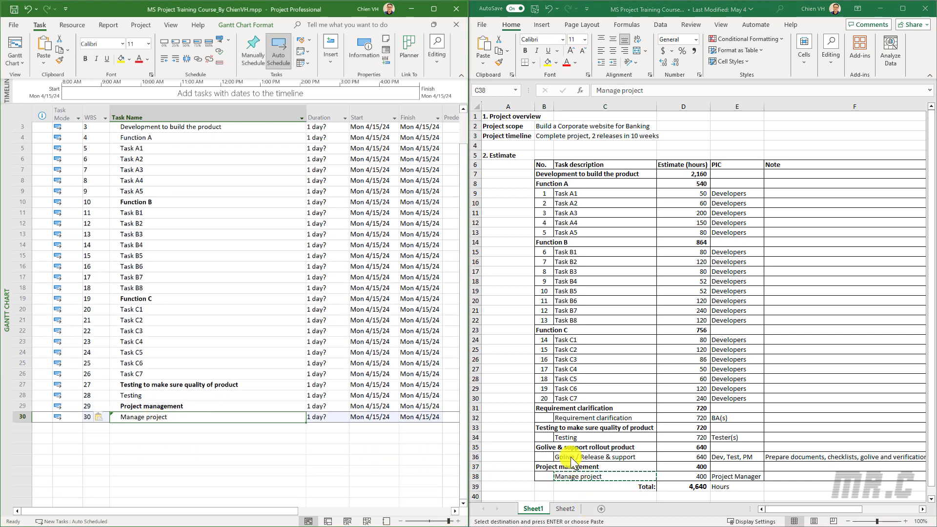
Step: Copy the "Golive & support rollout product" heading and its "Golive / Release & support" task from the estimate into the rows below Manage project
click(545, 448)
key(ctrl+c)
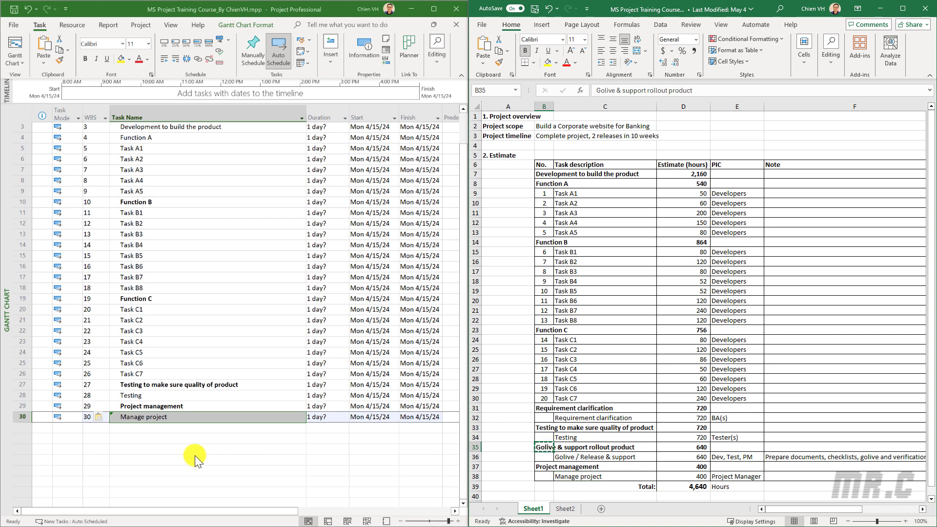
click(138, 430)
key(ctrl+v)
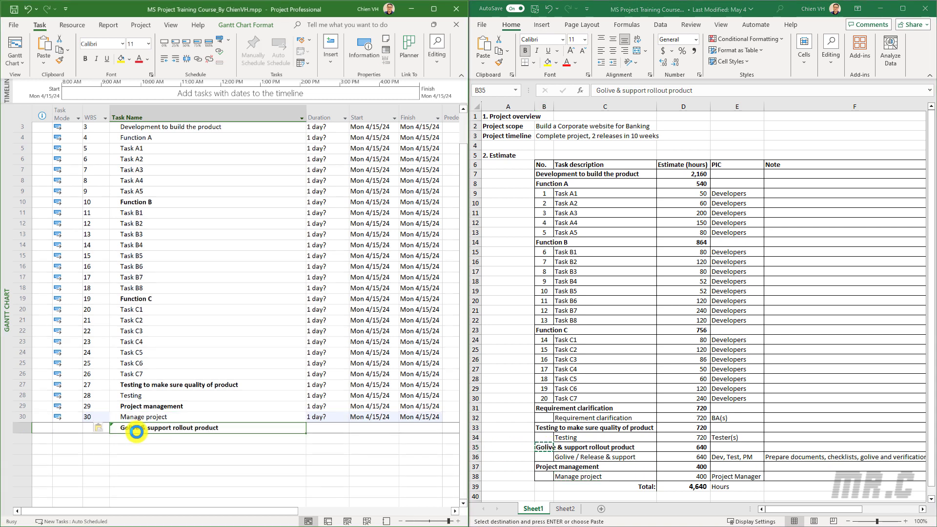
double_click(577, 459)
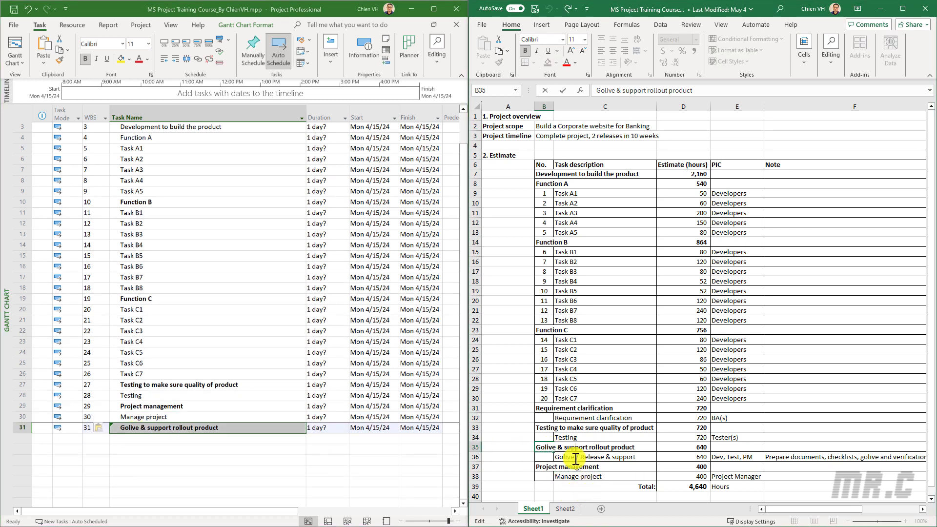
click(574, 458)
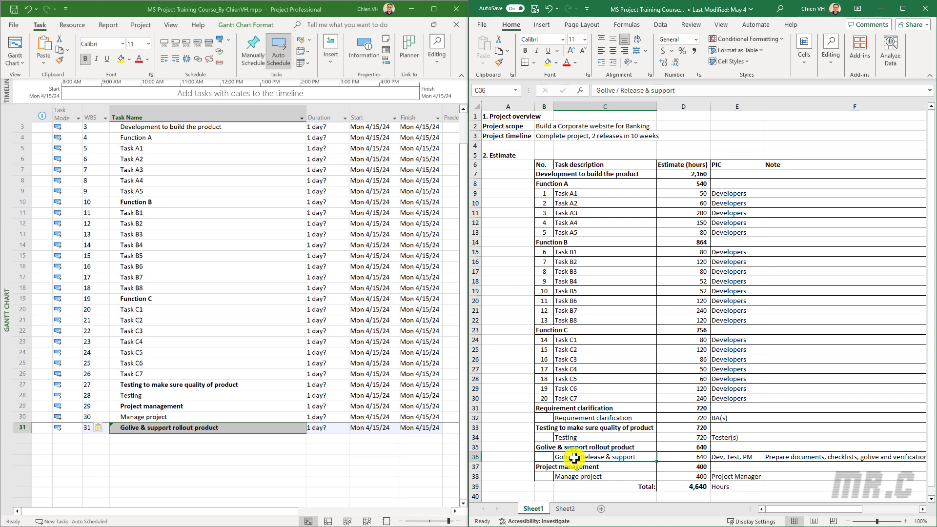
key(ctrl+c)
click(208, 442)
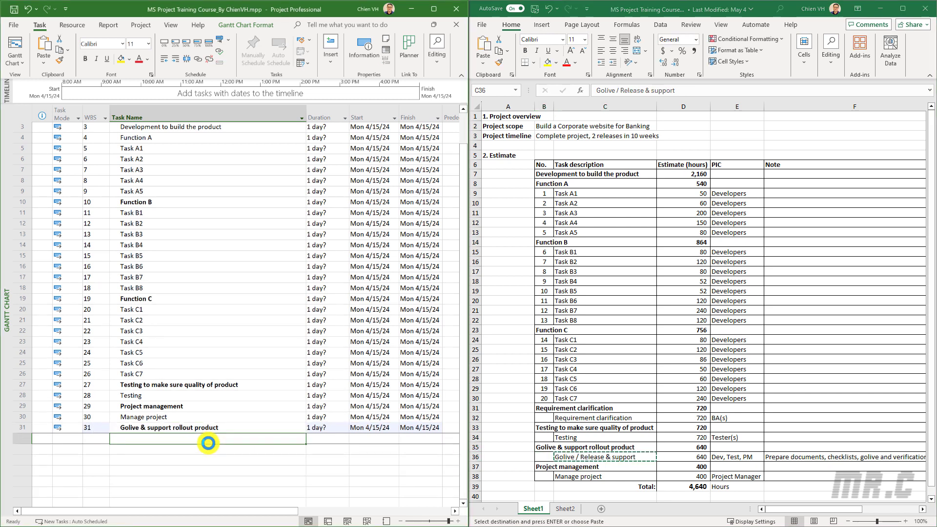
key(ctrl+v)
scroll(234, 311, up, 1)
click(234, 299)
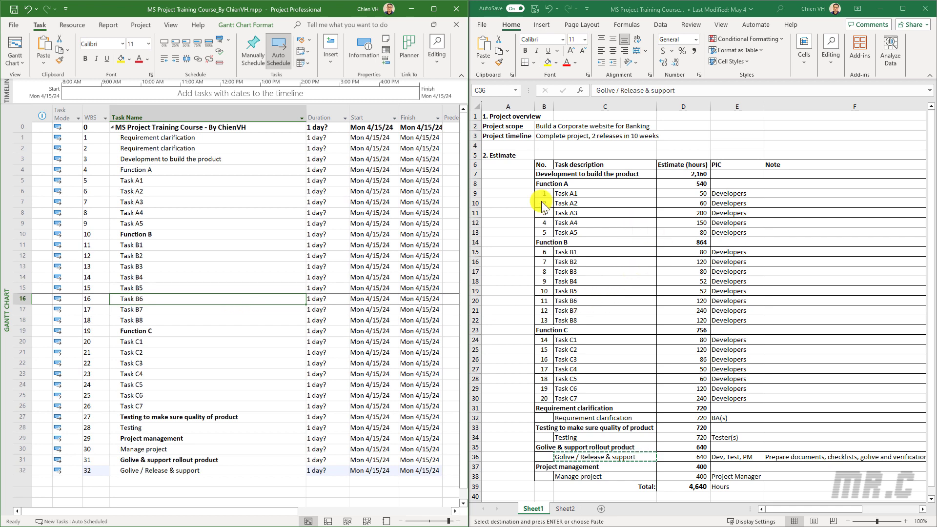
click(211, 214)
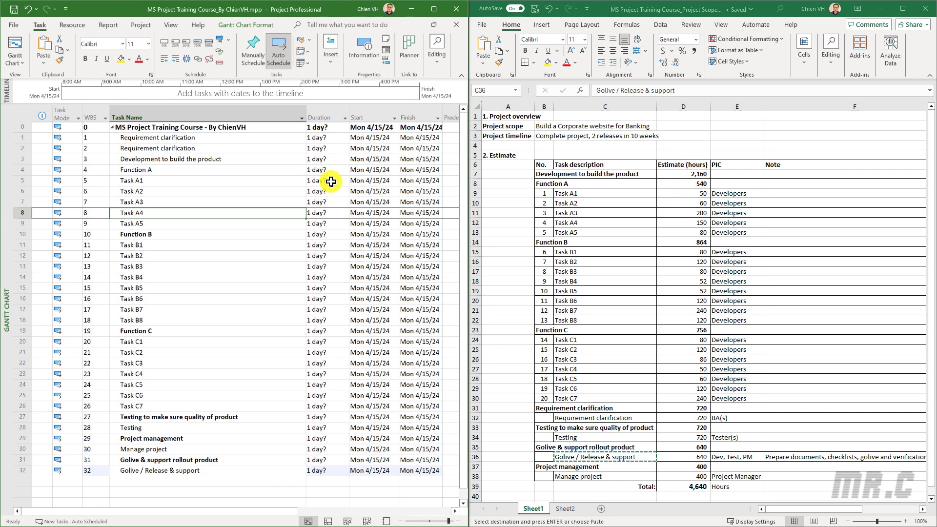
Step: Set the duration of Task A1 to 50 hours and of Task A2 to 60 hours, following the estimate
click(145, 182)
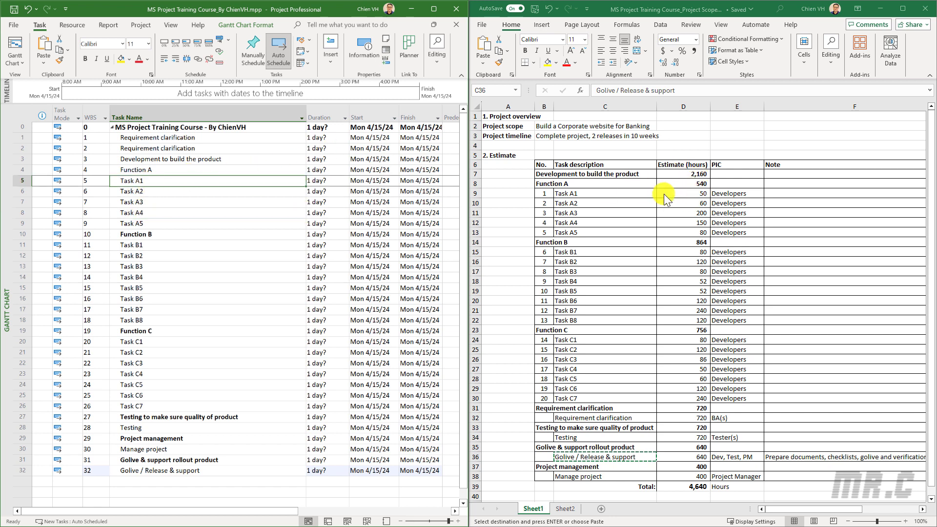
click(703, 196)
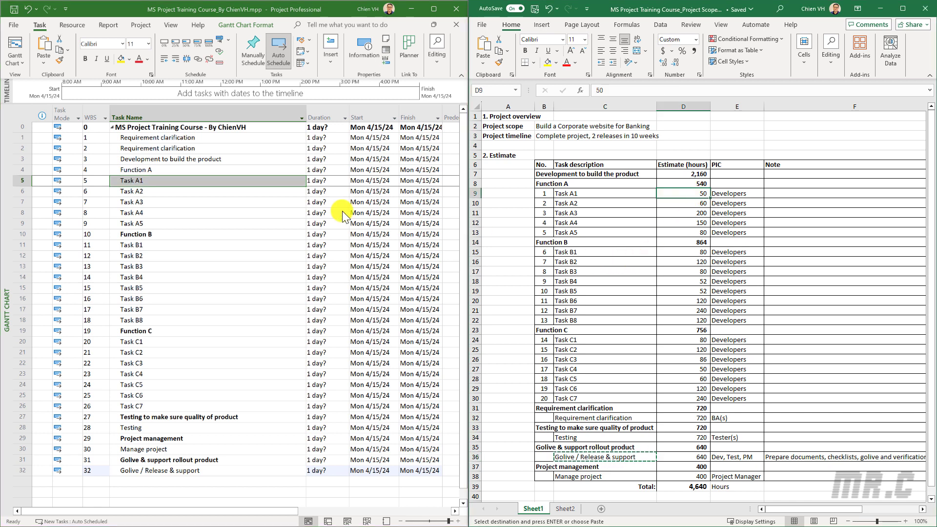
click(337, 183)
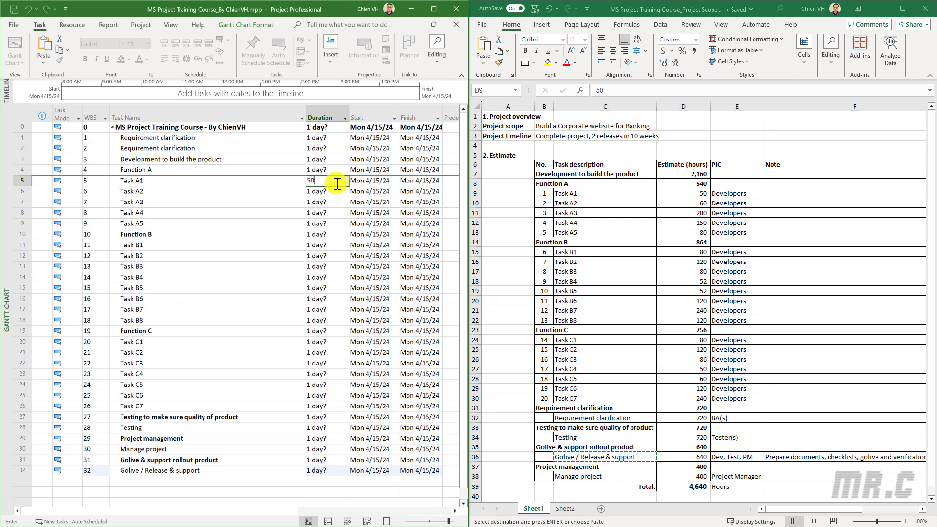
text(50h)
key(Return)
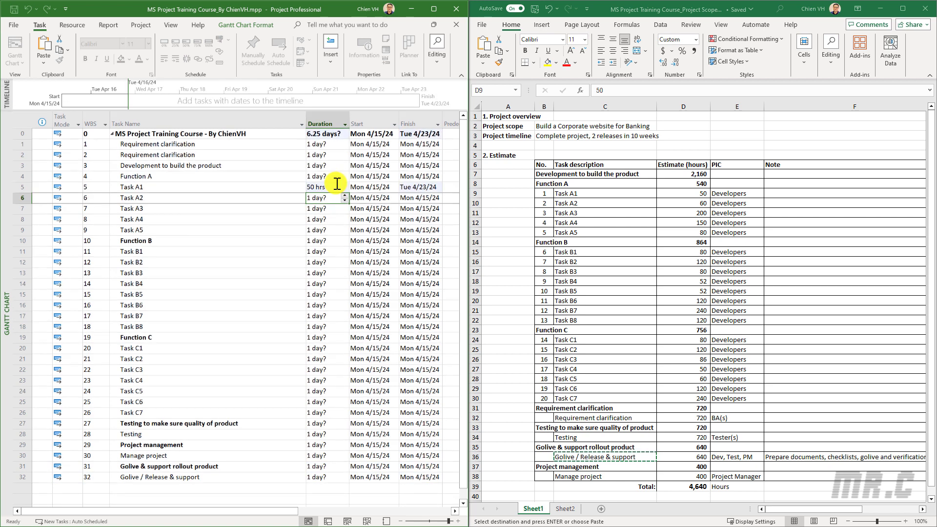
text(60)
key(Return)
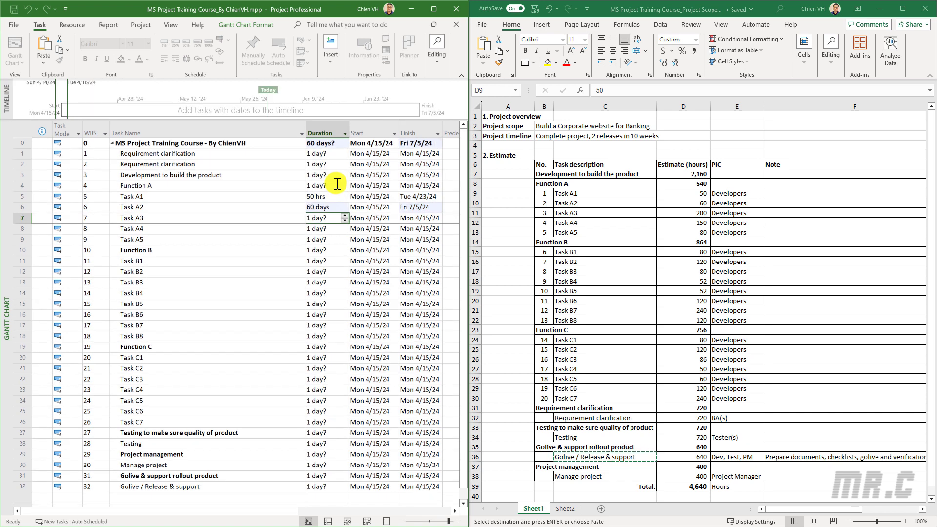
key(Up)
text(60h)
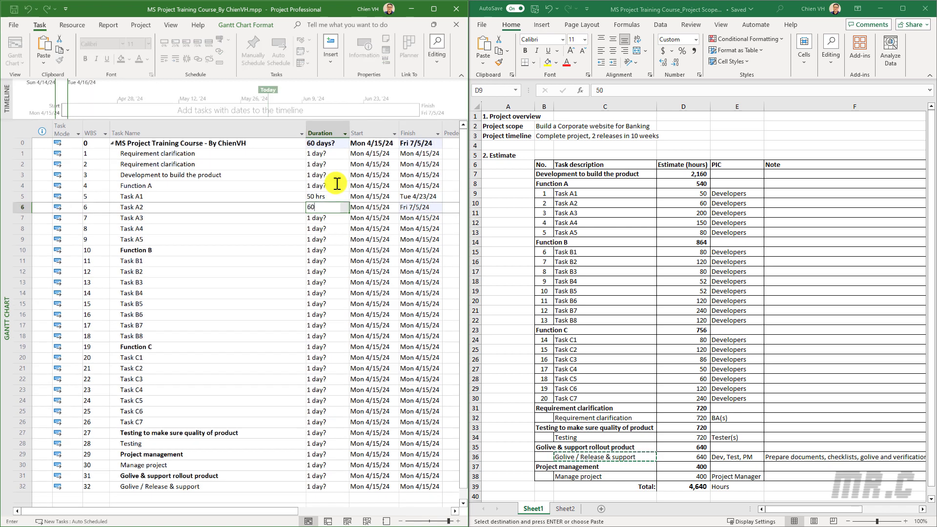
key(Return)
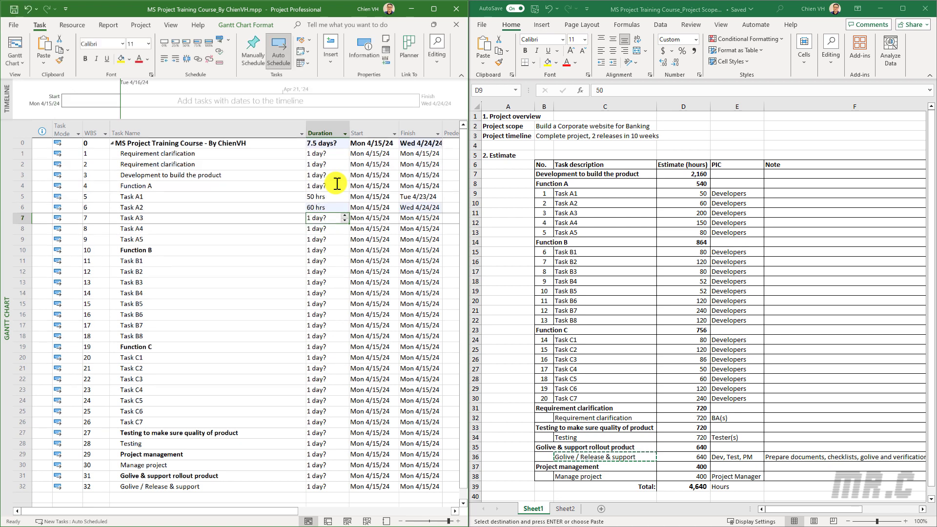
Step: Set the durations of Task A3, Task A4 and Task A5 to 200, 150 and 80 hours
text(200h)
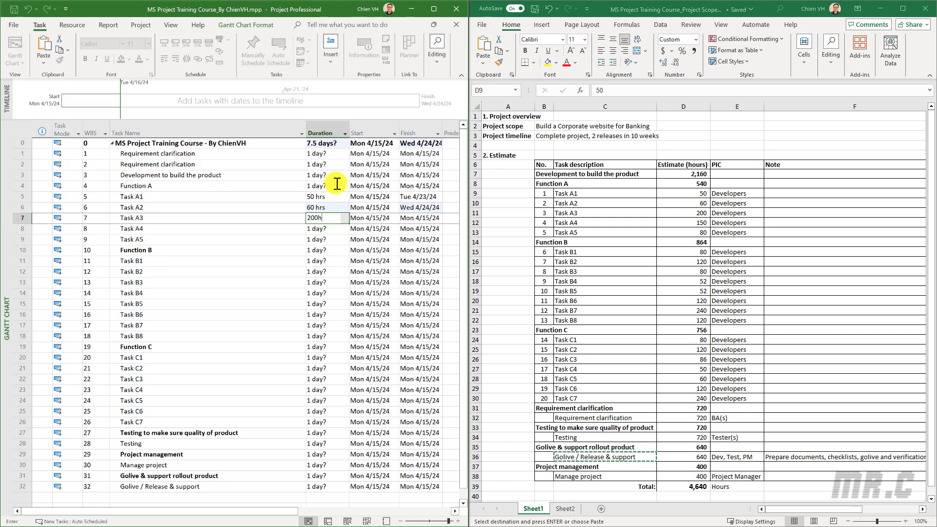
key(Return)
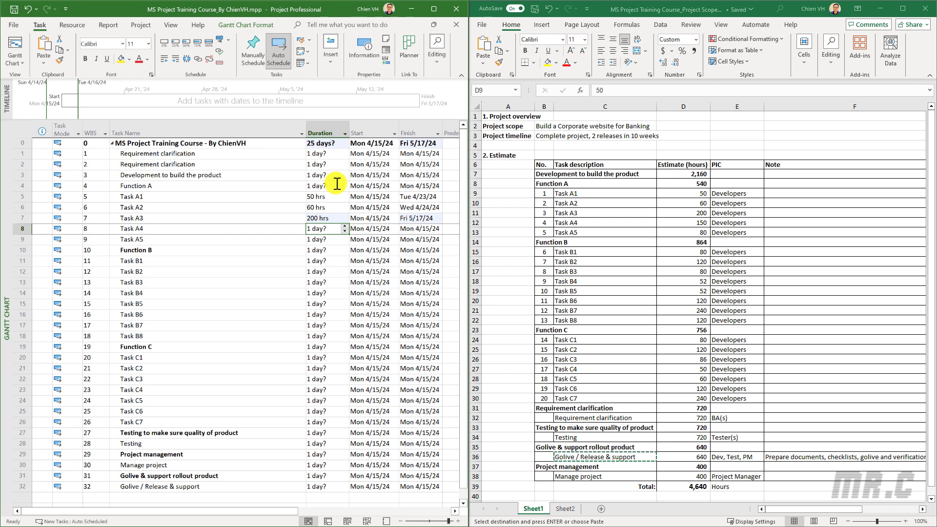
text(1)
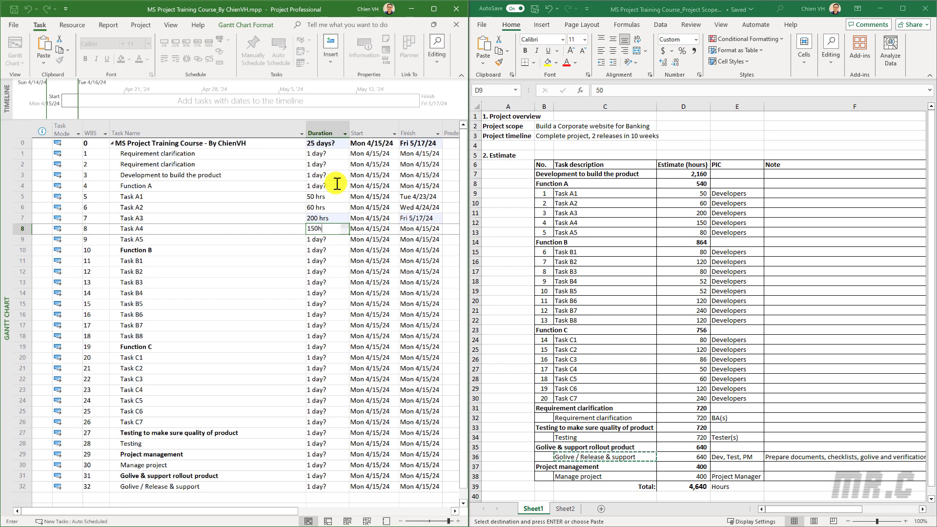
text(50)
key(Return)
text(80 hrs)
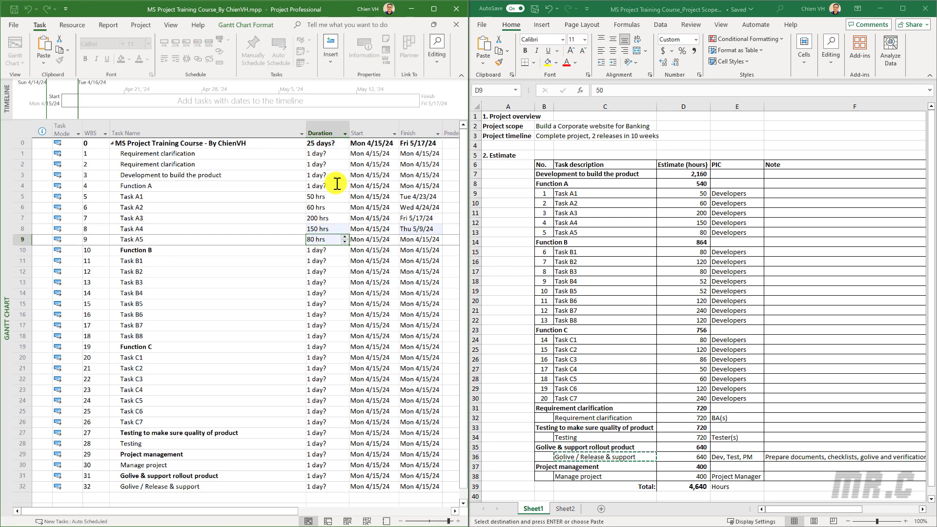
key(Return)
Step: Set the duration of Task B1 to 80 hours and of Task B2 to 120 hours
click(326, 260)
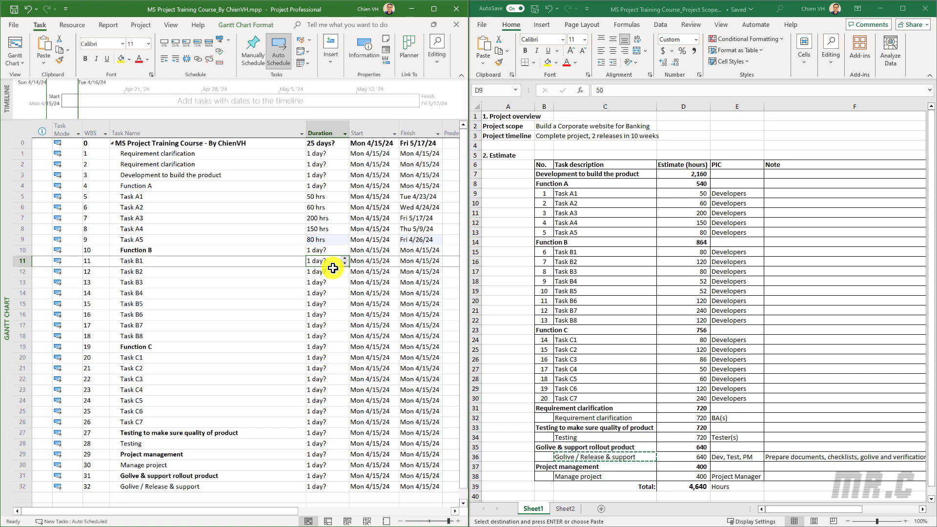
key(Return)
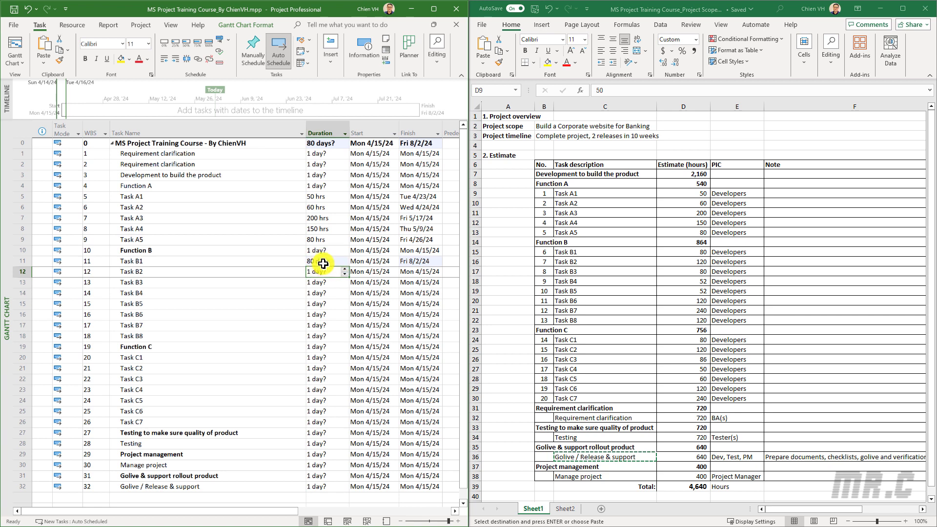
text(120 h)
key(Return)
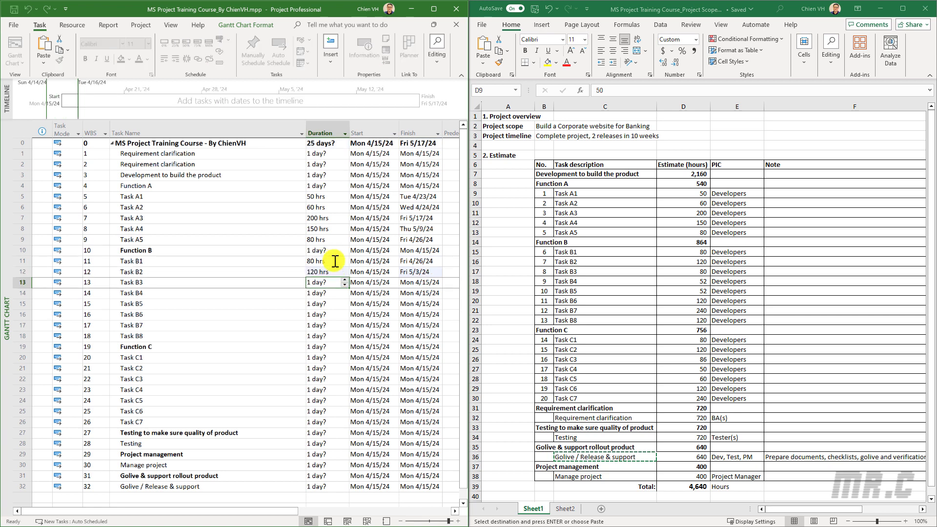
Step: Set the duration of Task B3 to 80 hours and of Task B4 and Task B5 to 52 hours each
text(80h)
key(Return)
text(52h)
key(Return)
text(52 hrs)
key(Return)
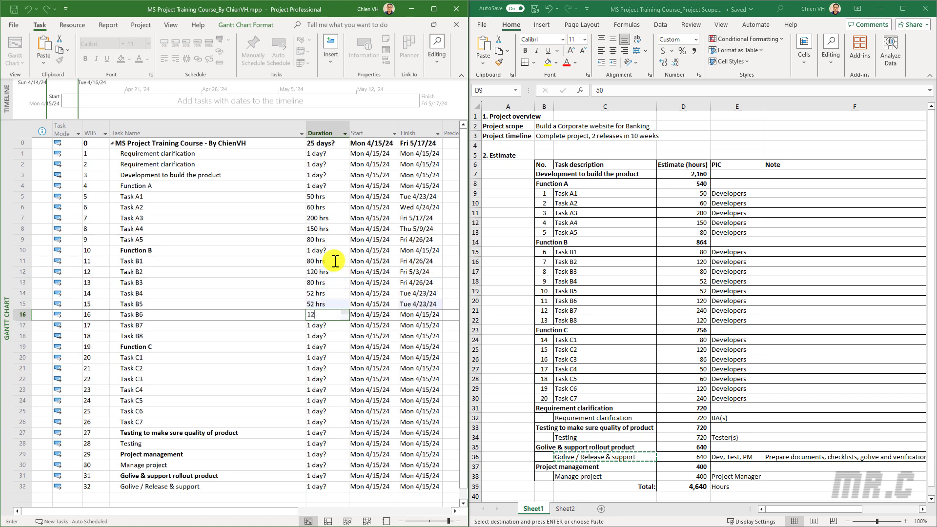
Step: Set the durations of Task B6, Task B7 and Task B8 to 120, 240 and 120 hours
text(120h)
key(Return)
text(240h)
key(Return)
text(120 h)
key(Return)
key(Return)
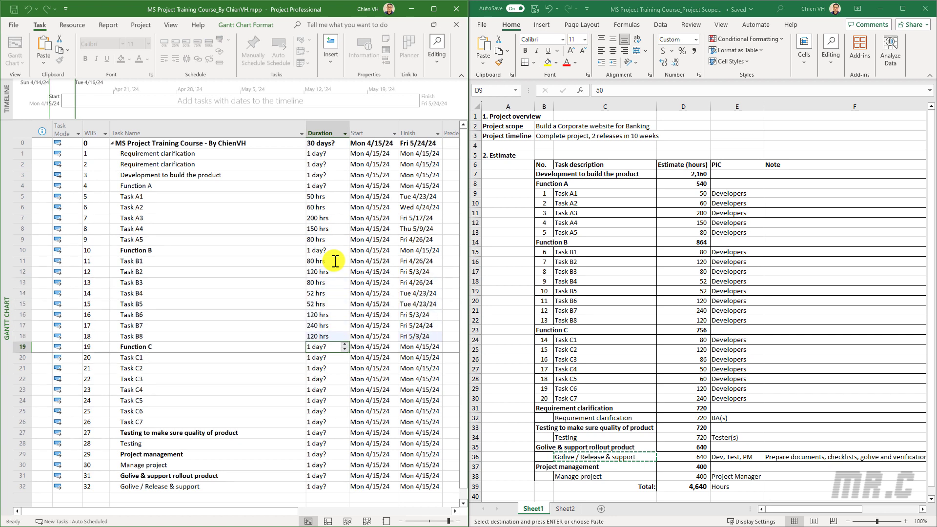
Step: Set the durations of Task C1, Task C2 and Task C3 to 80, 120 and 86 hours
text(80h)
key(Return)
text(120h)
key(Return)
text(86 h)
key(Return)
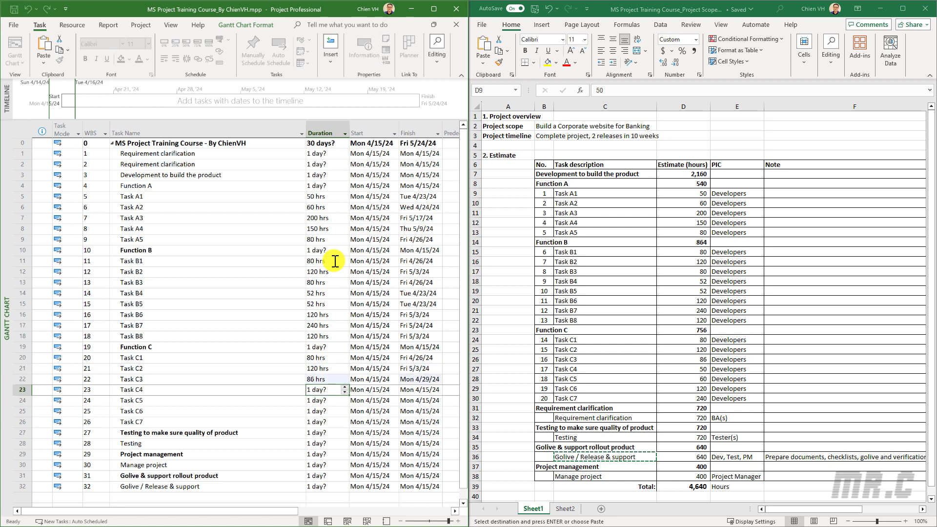
Step: Set the durations of Task C4, Task C5, Task C6 and Task C7 to 50, 60, 120 and 240 hours
text(50h)
key(Return)
text(60h)
key(Return)
text(120h)
key(Return)
text(240h)
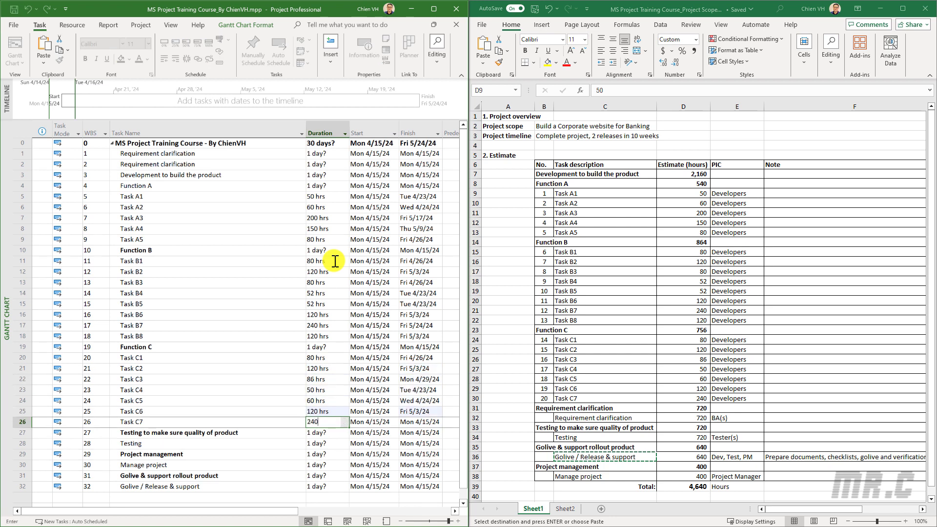
key(Return)
Step: Set the duration of the Testing task to 720 hours and of the Project management heading to 640 hours
key(Return)
text(720h)
key(Return)
text(640h)
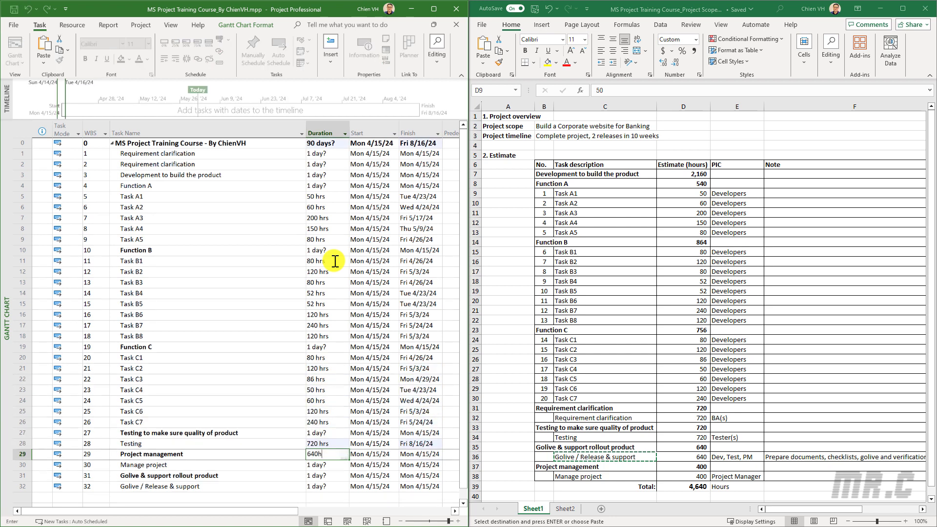
key(Return)
text(400)
key(Escape)
key(Up)
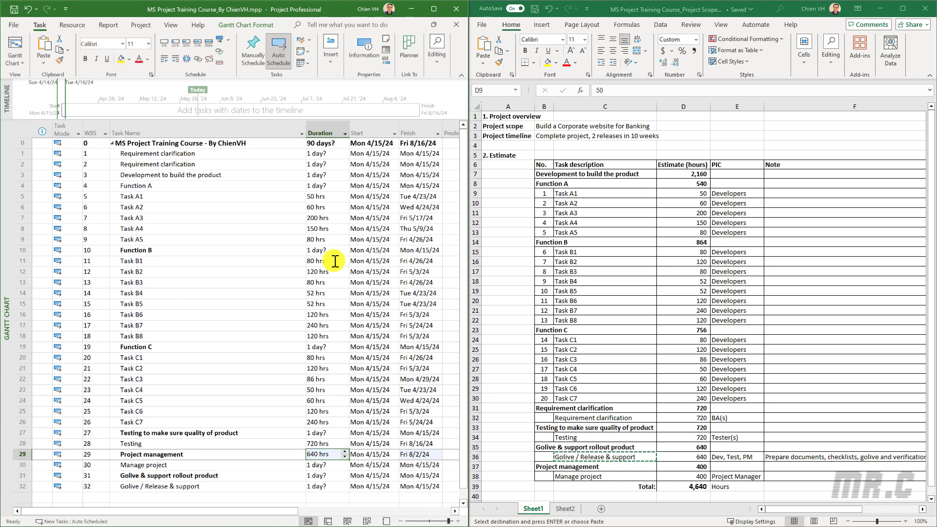
key(Up)
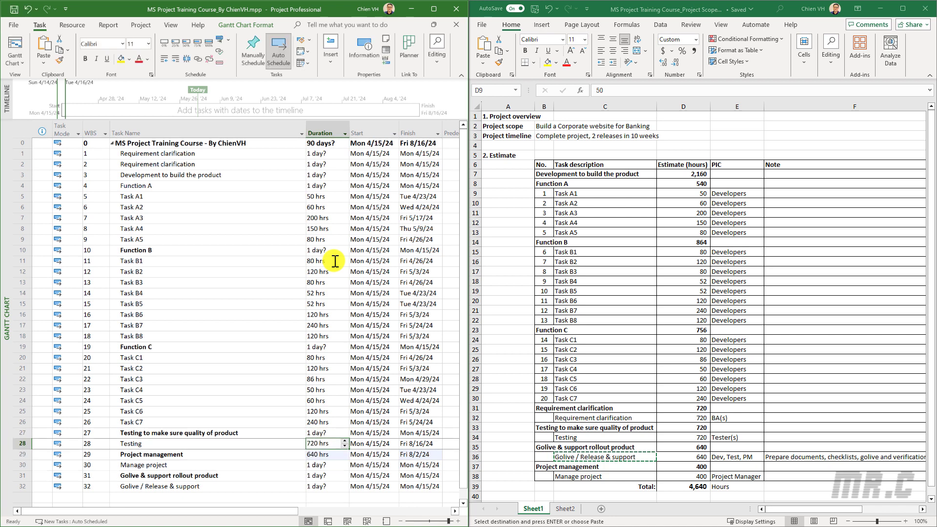
Step: Set the duration of Manage project to 400 hours and of Golive / Release & support to 640 hours
key(Down)
key(Down)
text(400)
key(Return)
key(Up)
text(400h)
key(Return)
key(Down)
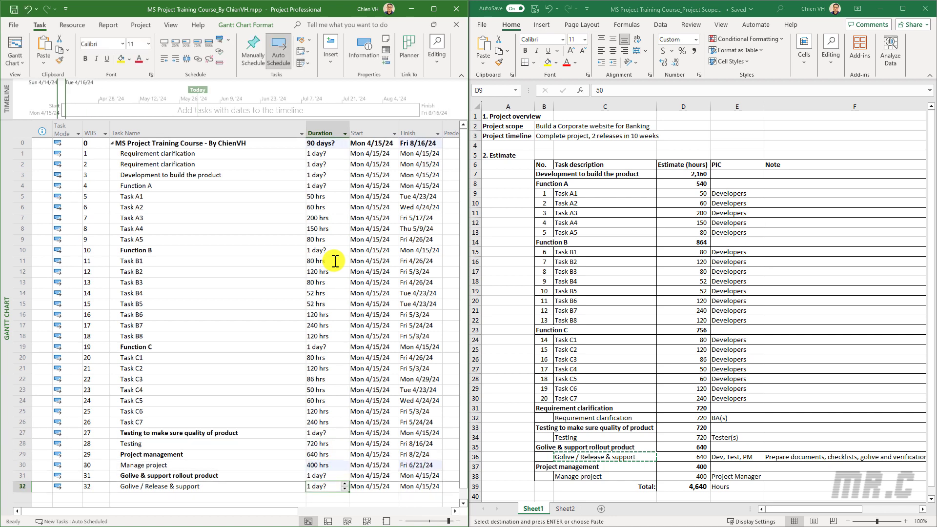
text(640h)
key(Return)
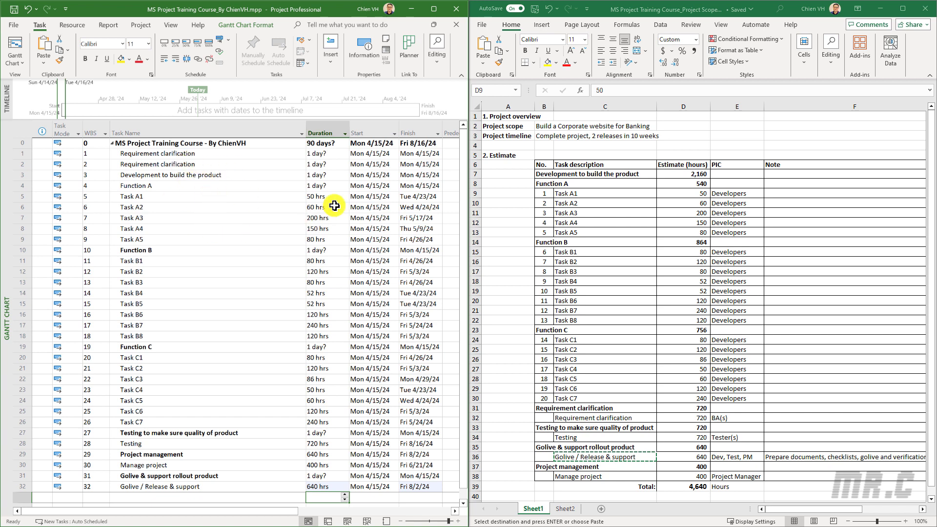
Step: Compare the Function A, Function B and Function C headings in the plan with the task grouping in the estimate sheet
click(158, 188)
click(174, 250)
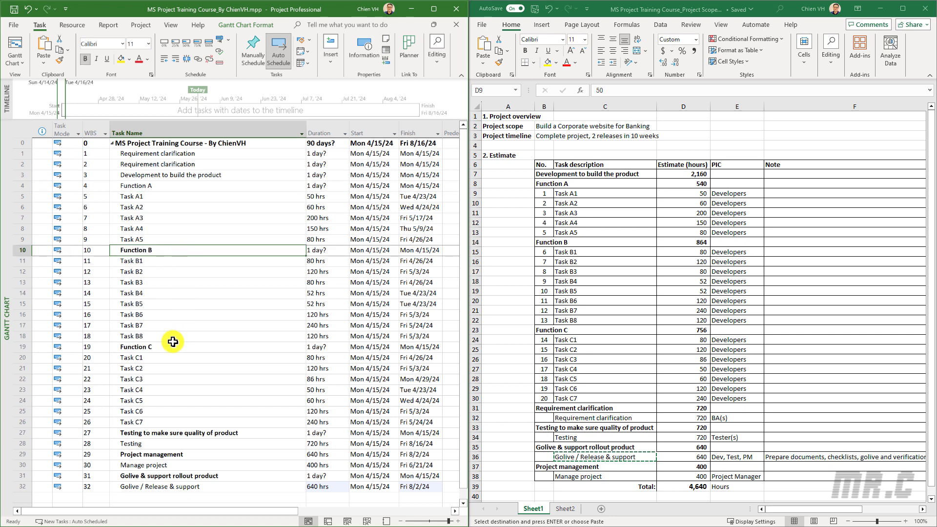
click(175, 346)
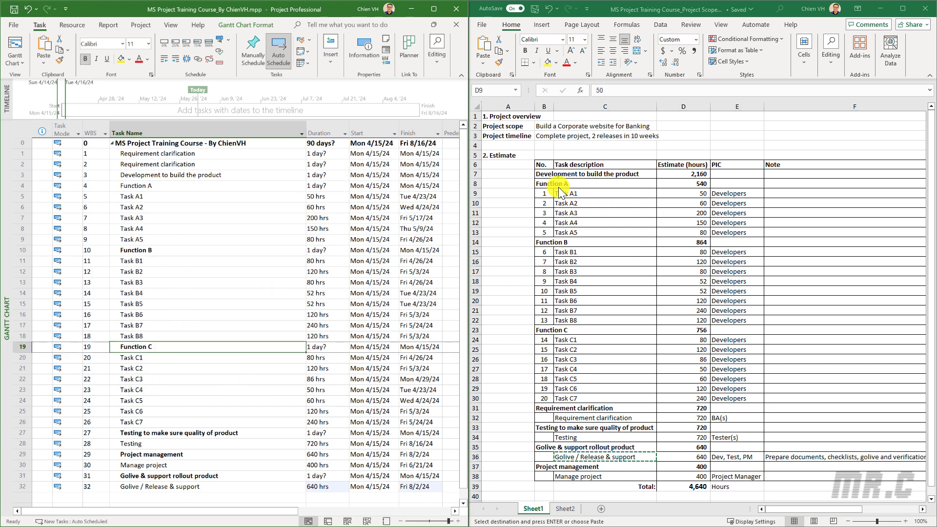
click(543, 184)
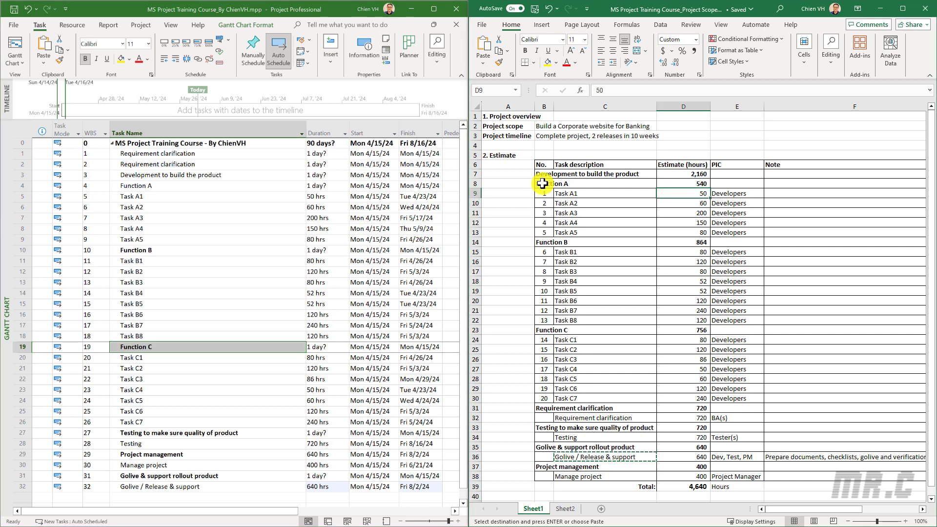
drag(544, 193, 545, 231)
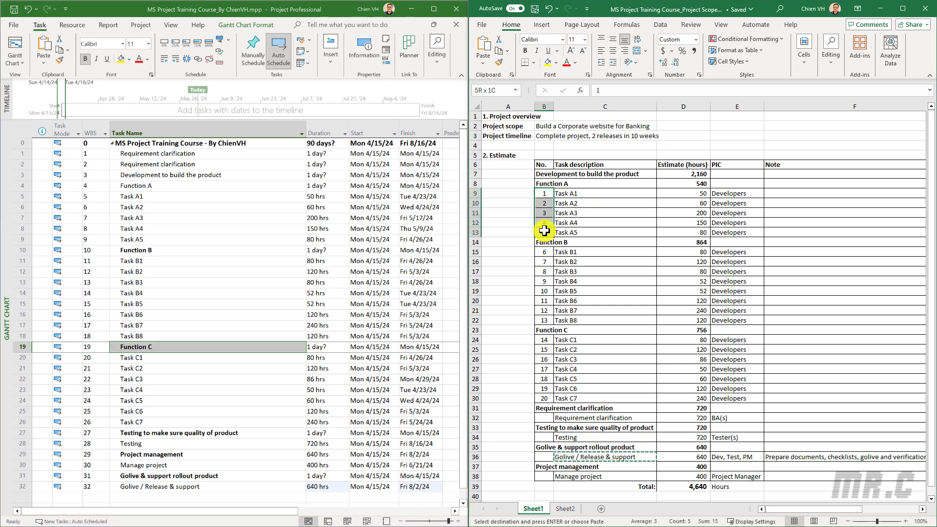
click(613, 252)
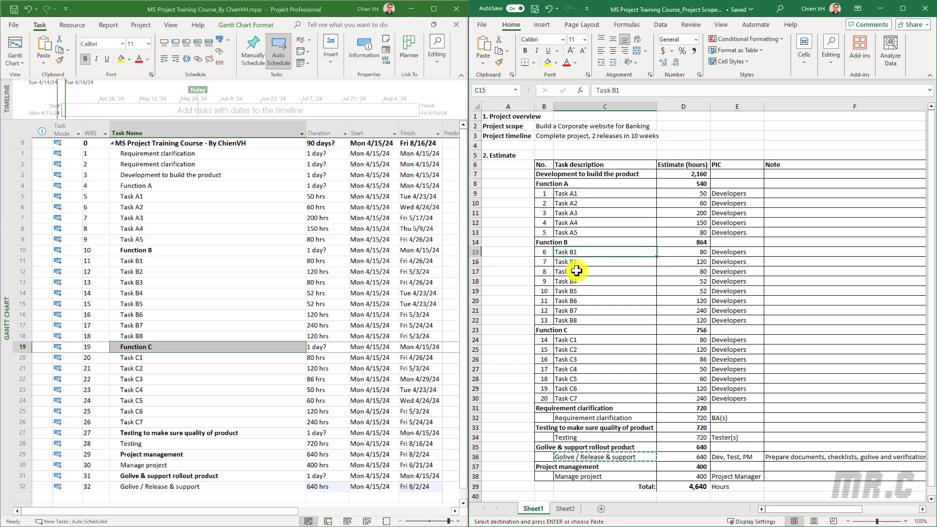
Step: Indent Task A1 through Task A5 one level so they become subtasks of Function A
drag(583, 252, 584, 321)
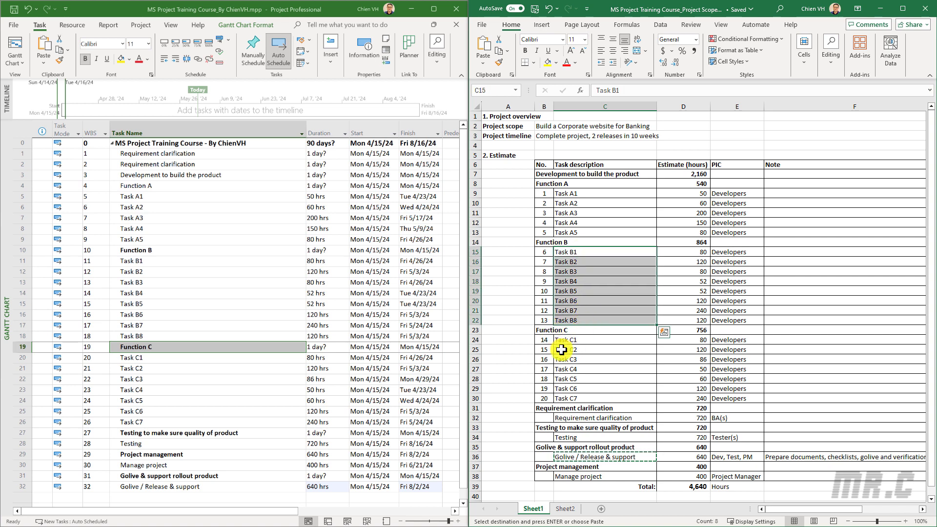
click(166, 197)
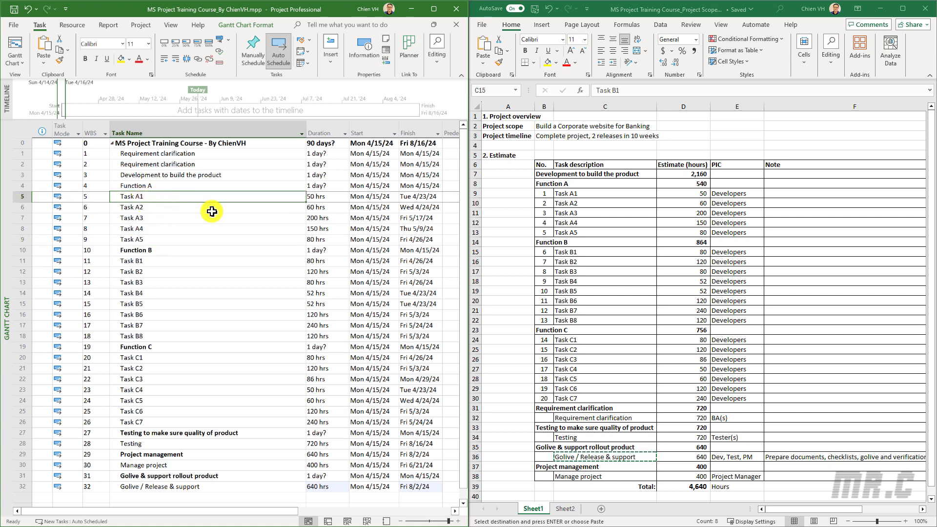
shift+click(152, 237)
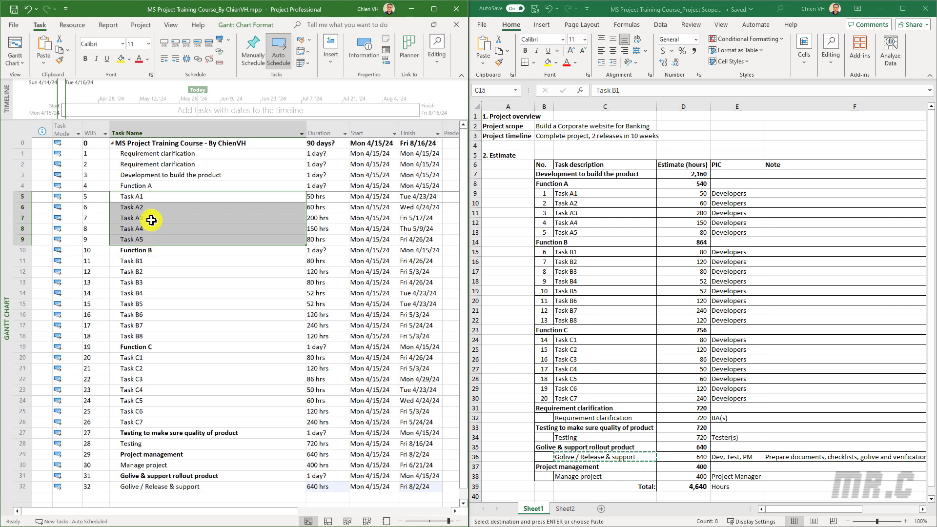
click(176, 59)
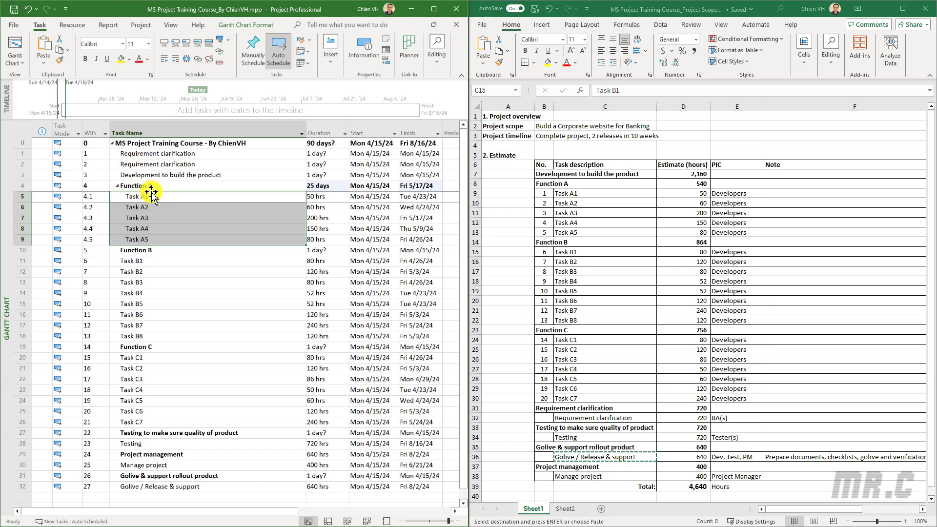
click(165, 59)
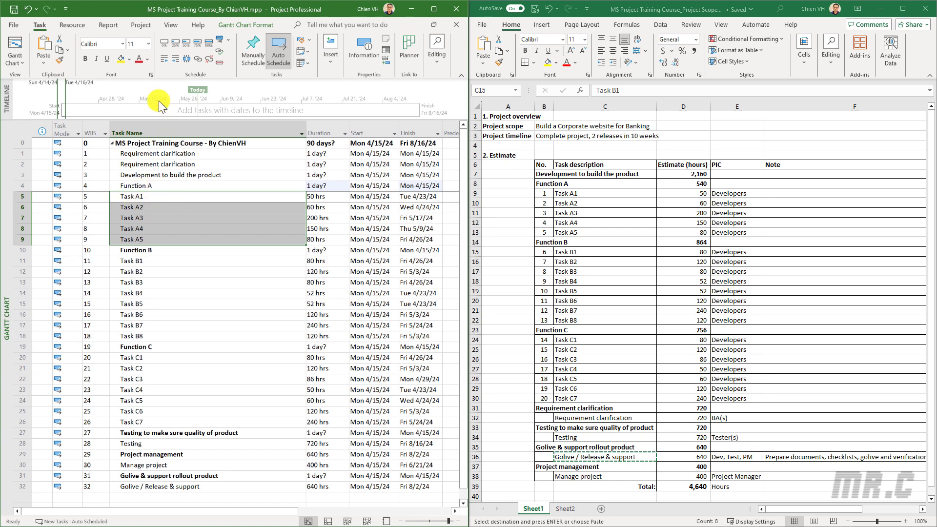
click(177, 60)
Step: Indent Task B1 through Task B8 under Function B and Task C1 through Task C7 under Function C
drag(147, 260, 152, 334)
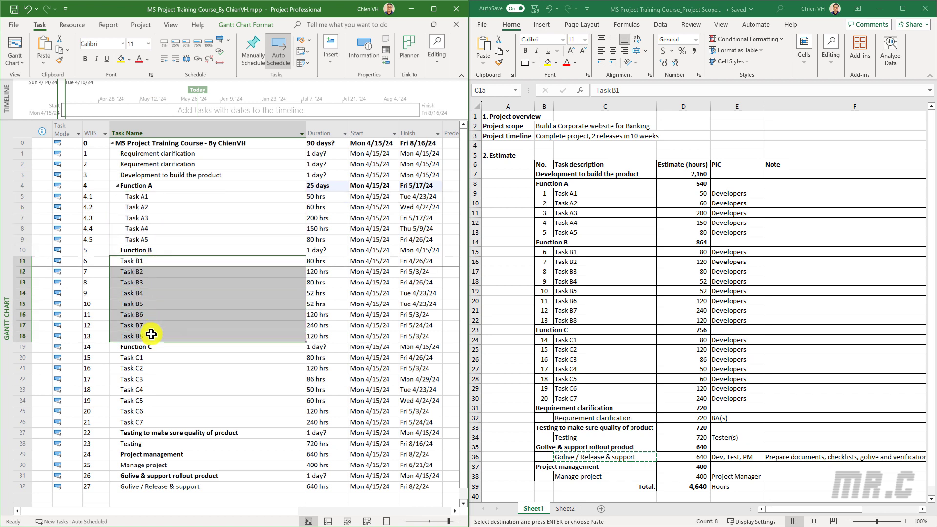
click(177, 60)
drag(138, 357, 152, 422)
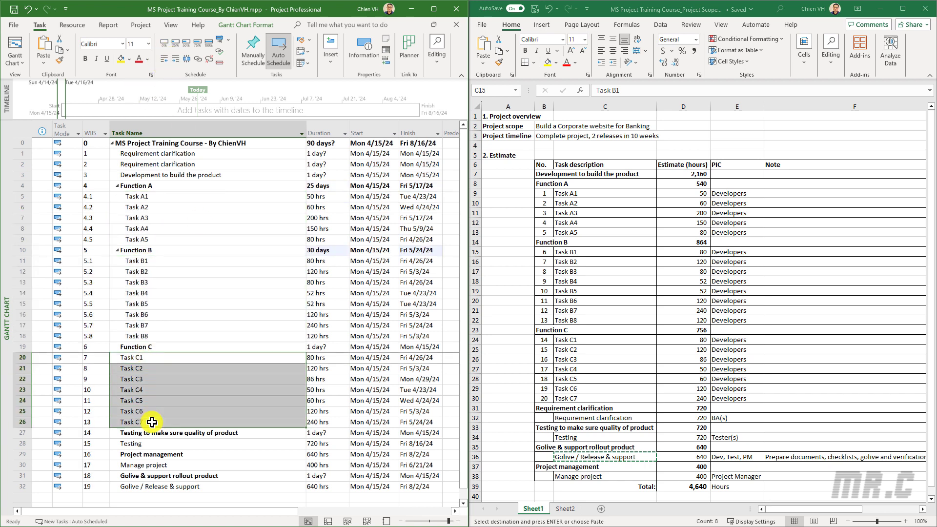
click(177, 58)
Step: Indent Testing, Manage project and Golive / Release & support one level under their respective headings
scroll(210, 326, down, 2)
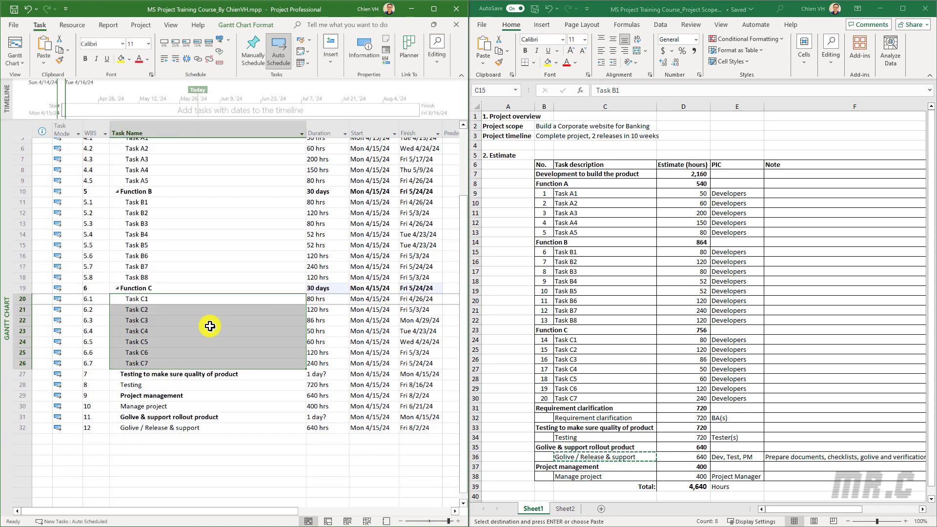
click(181, 346)
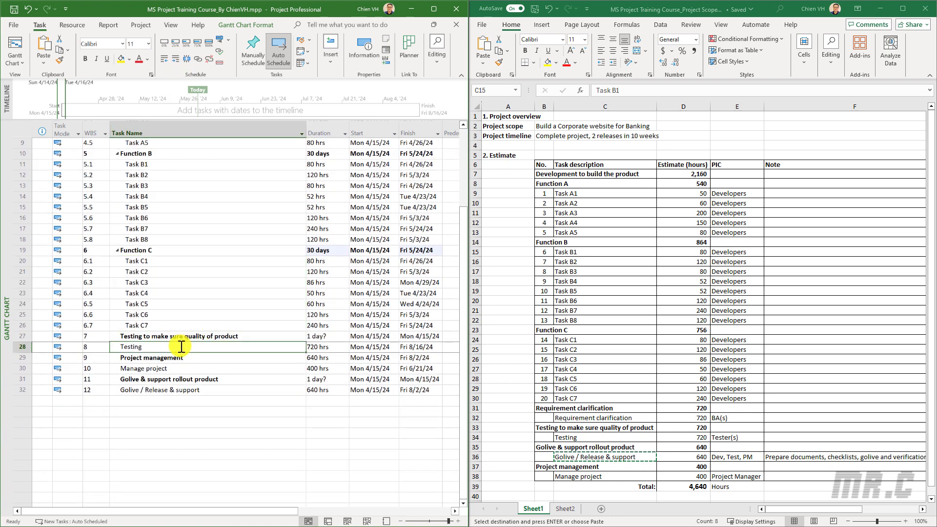
click(177, 60)
click(170, 368)
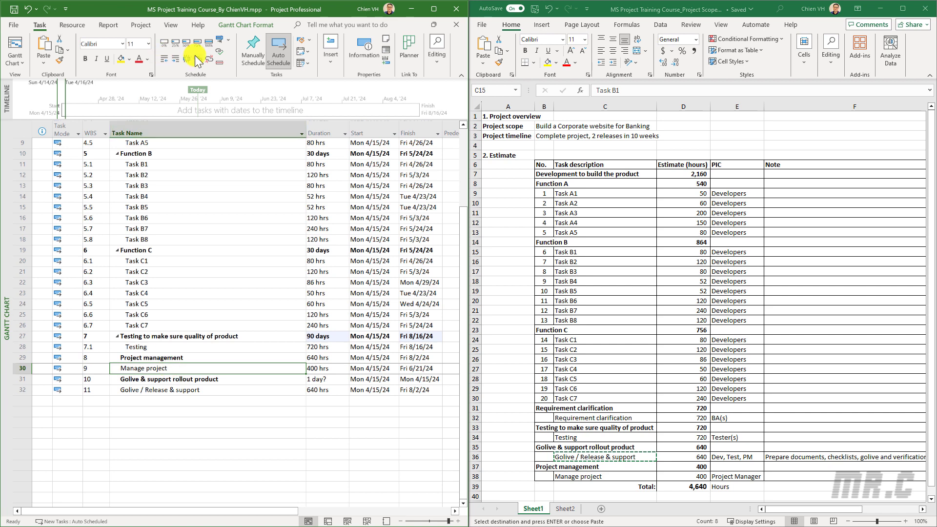
click(178, 58)
click(220, 391)
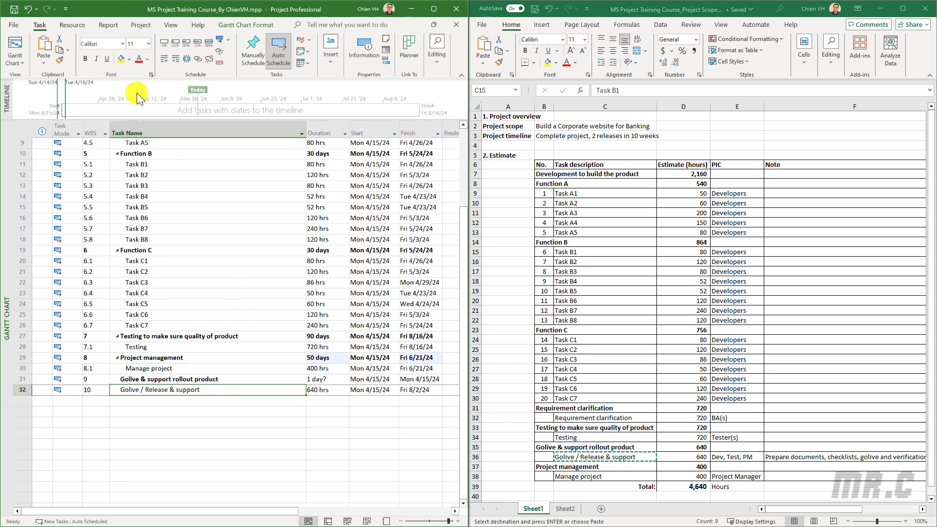
click(178, 59)
Step: Indent the second Requirement clarification row under the first one as its subtask
scroll(185, 195, up, 3)
click(185, 164)
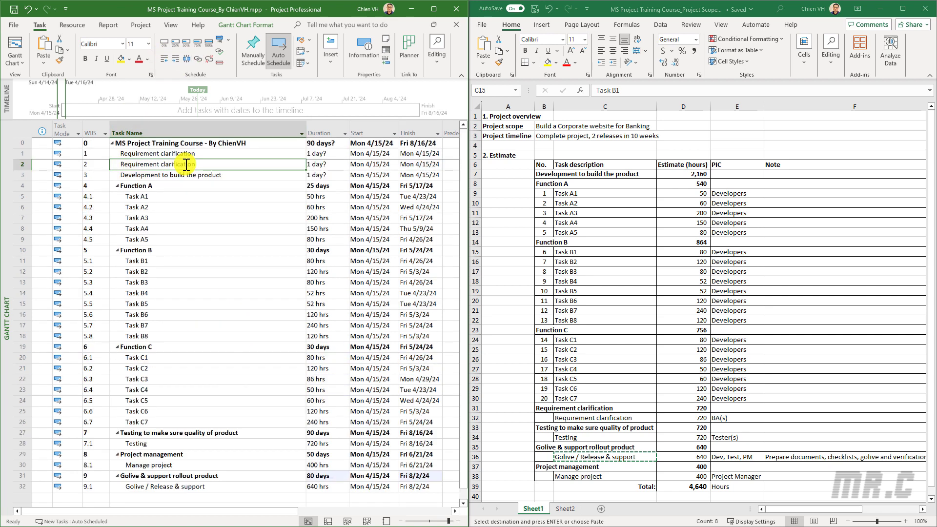
click(198, 218)
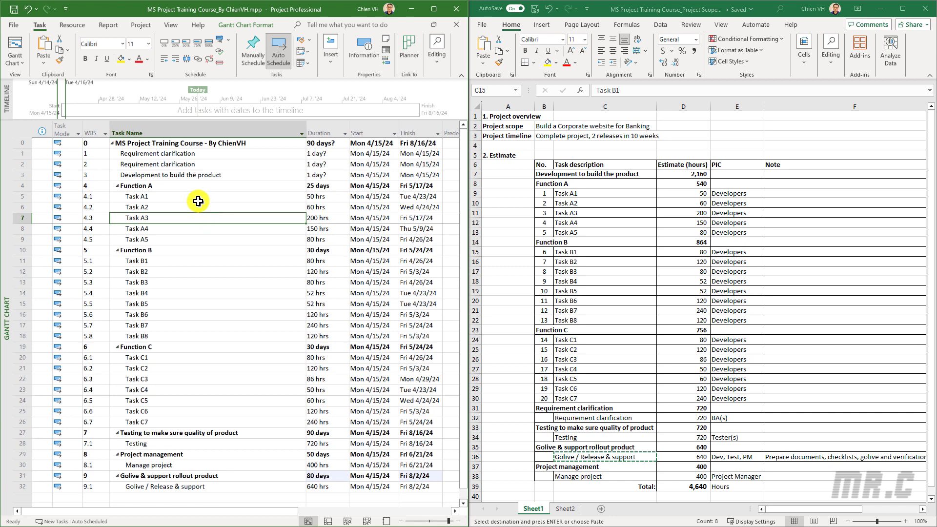
click(185, 164)
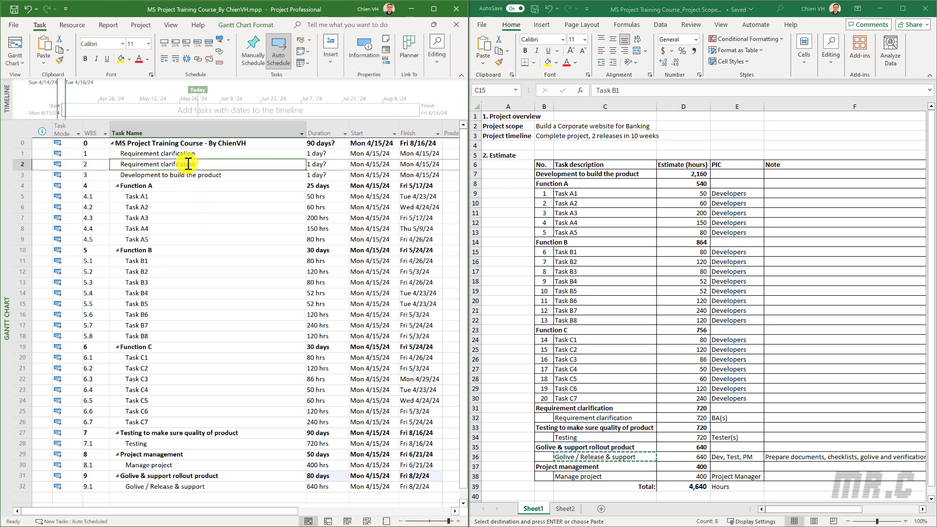
click(177, 59)
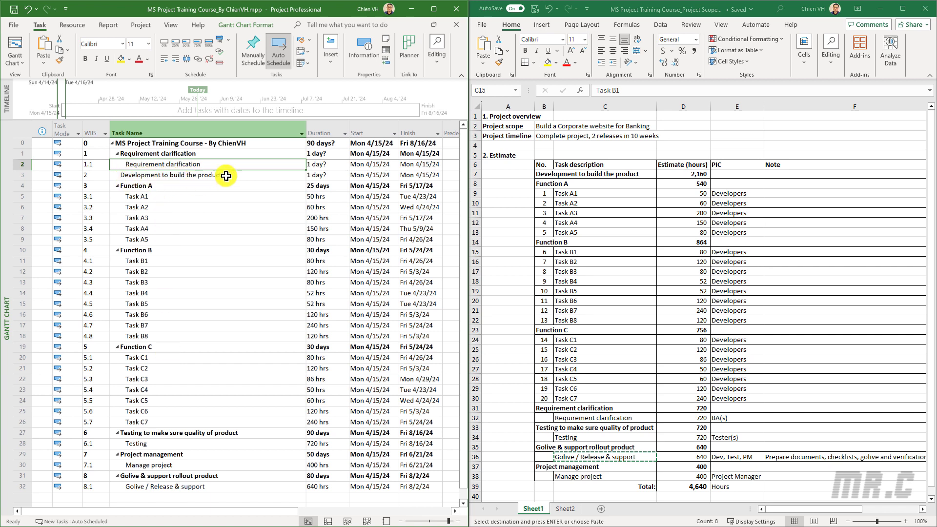
Step: Indent Function A, Function B and Function C with all their tasks under Development to build the product
drag(157, 186, 209, 420)
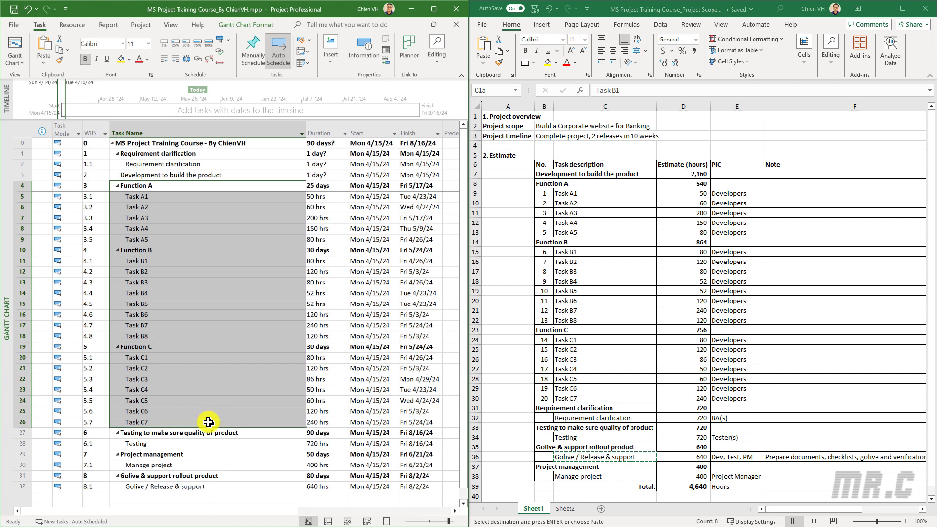
click(174, 57)
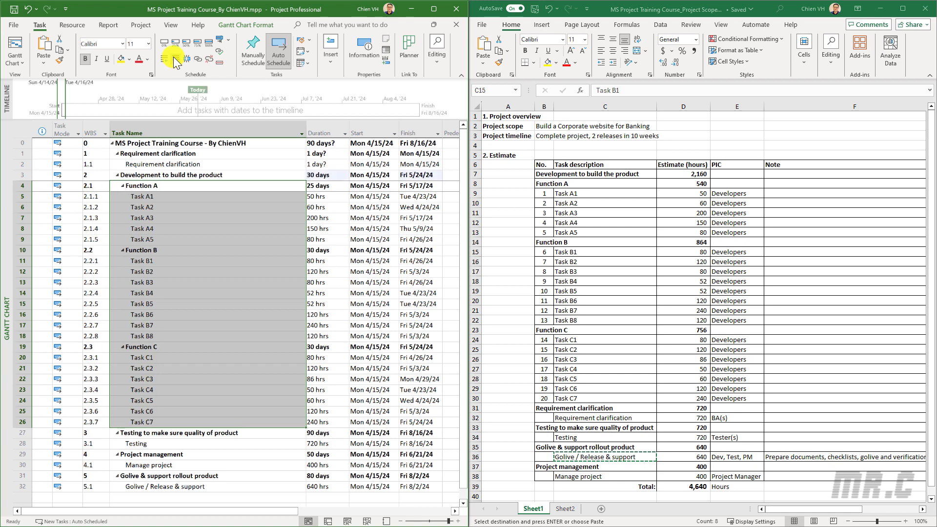
click(195, 215)
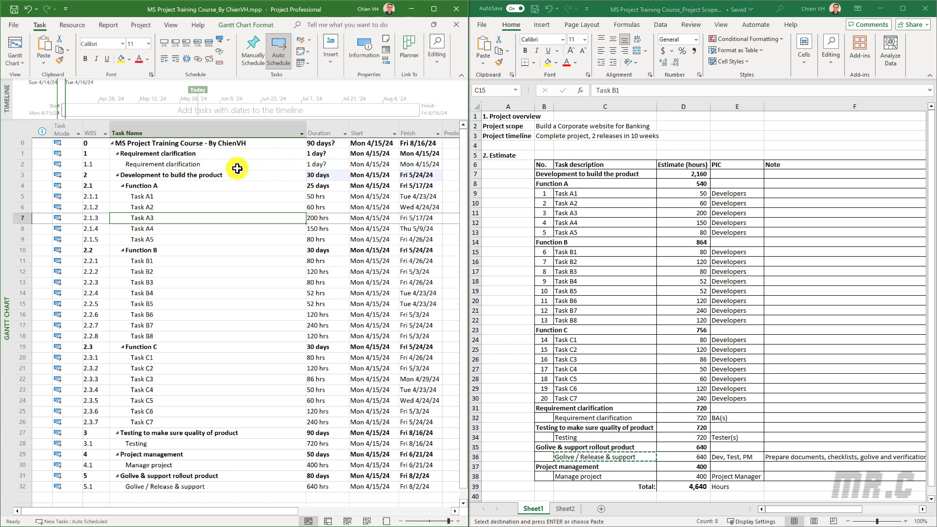
click(335, 165)
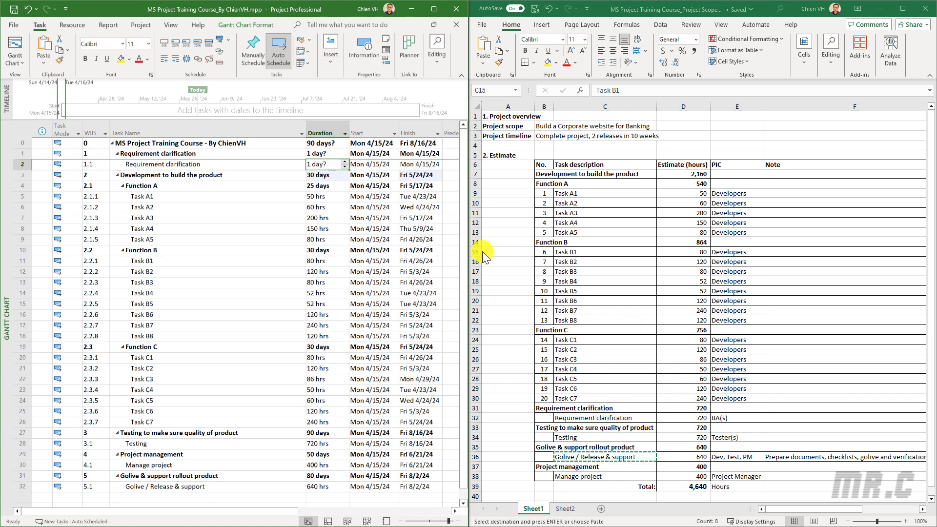
click(332, 166)
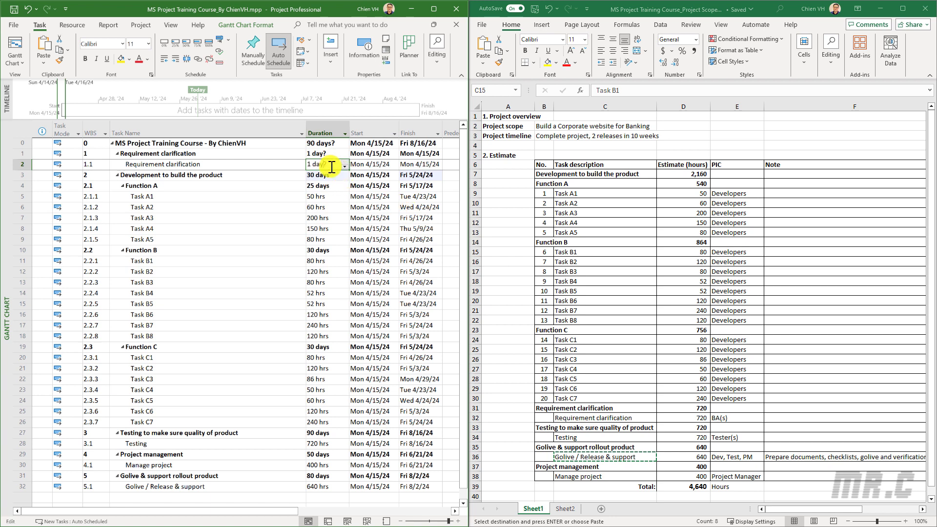
text(720h)
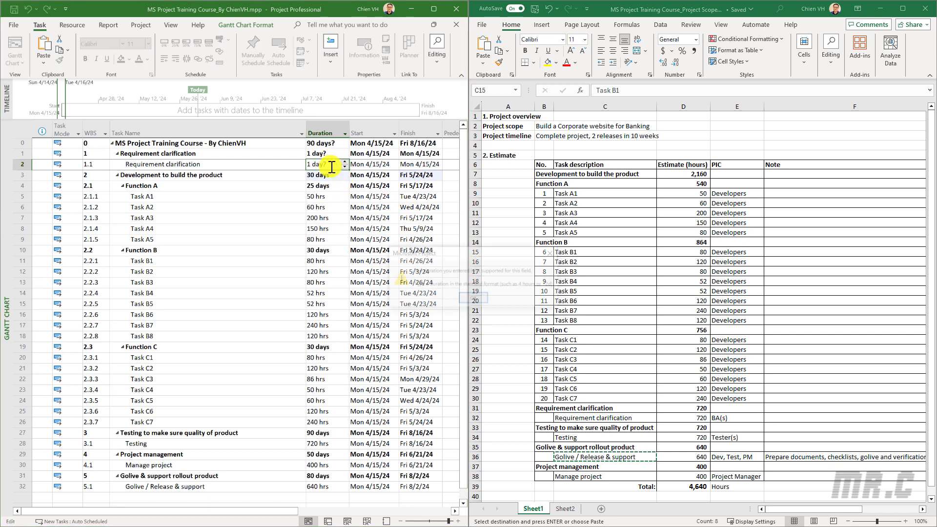
key(Return)
key(Escape)
key(Escape)
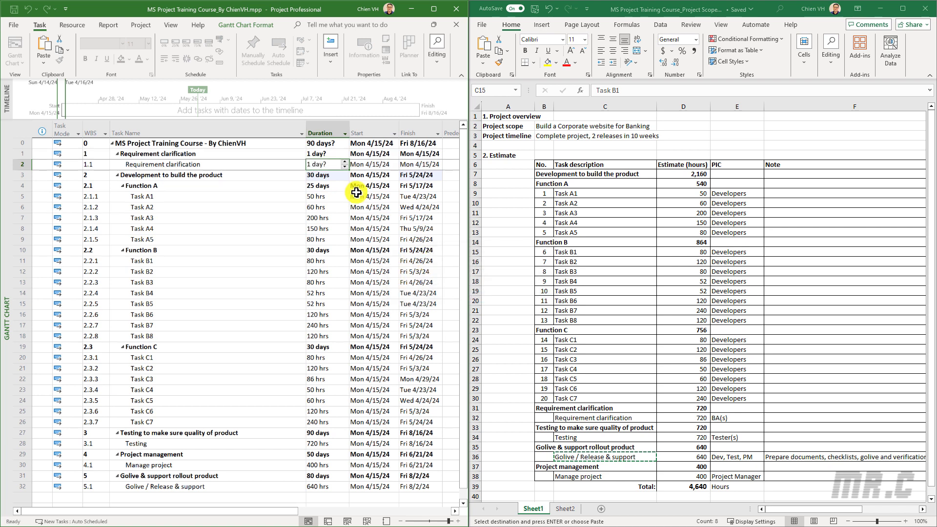
Step: Set the duration of the Requirement clarification subtask to 720 hours
click(326, 163)
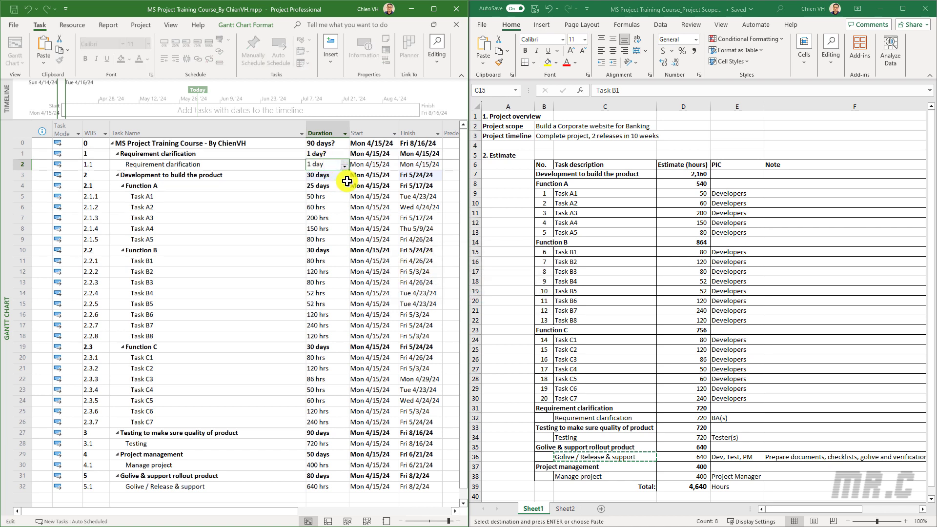
key(BackSpace)
key(BackSpace)
key(BackSpace)
key(BackSpace)
key(BackSpace)
text(720h)
key(Return)
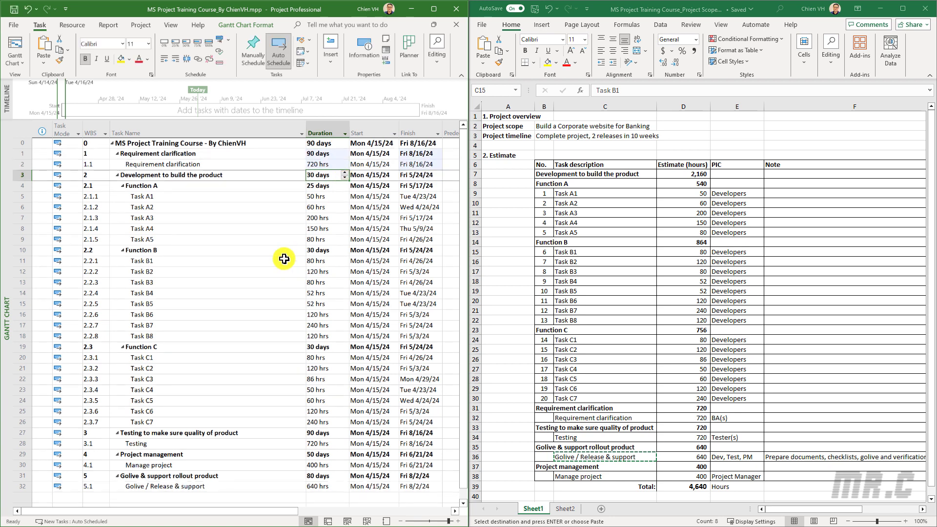
Step: Maximize the project plan window and review the full task hierarchy alongside its Gantt bars
click(262, 272)
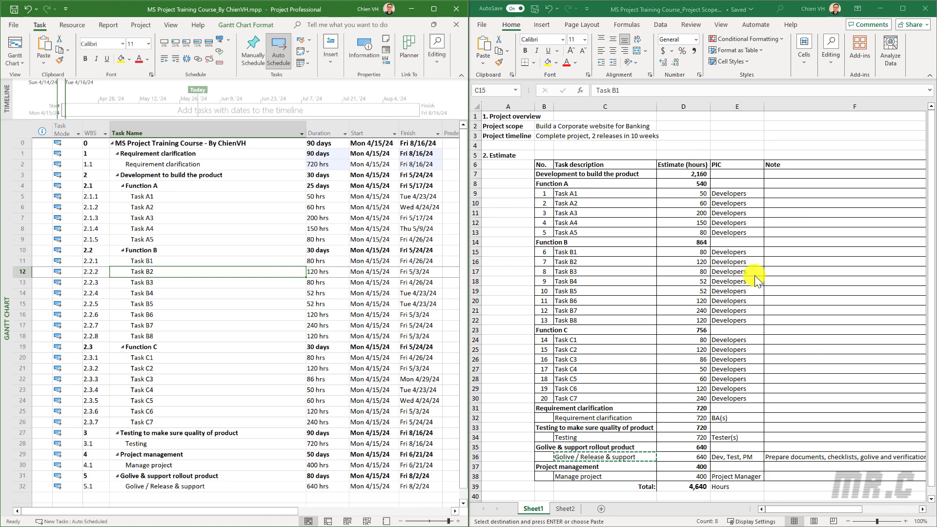
click(434, 9)
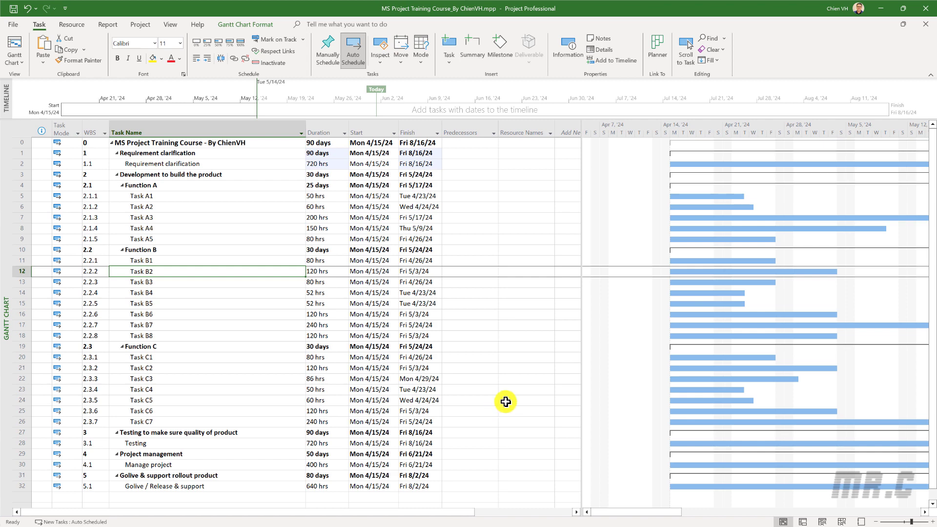
scroll(510, 387, down, 1)
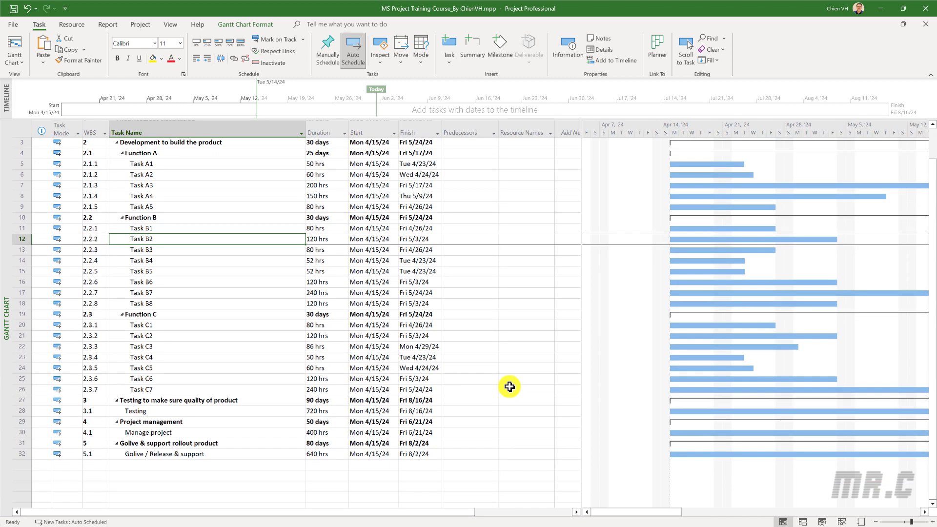
scroll(510, 386, up, 1)
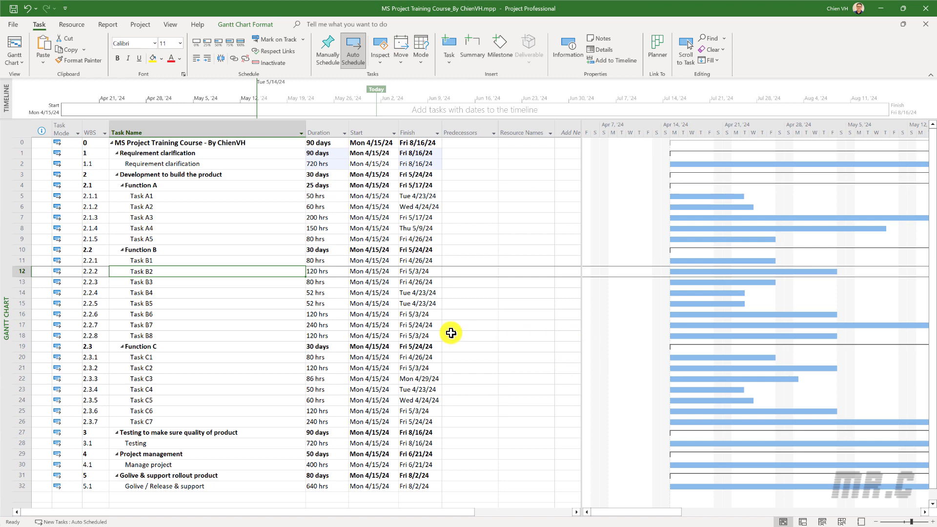
click(263, 367)
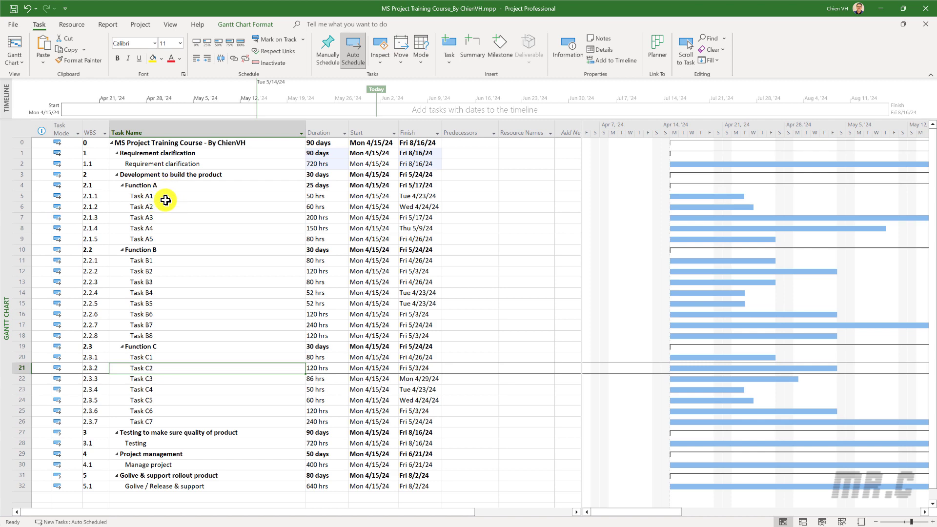
scroll(336, 409, down, 1)
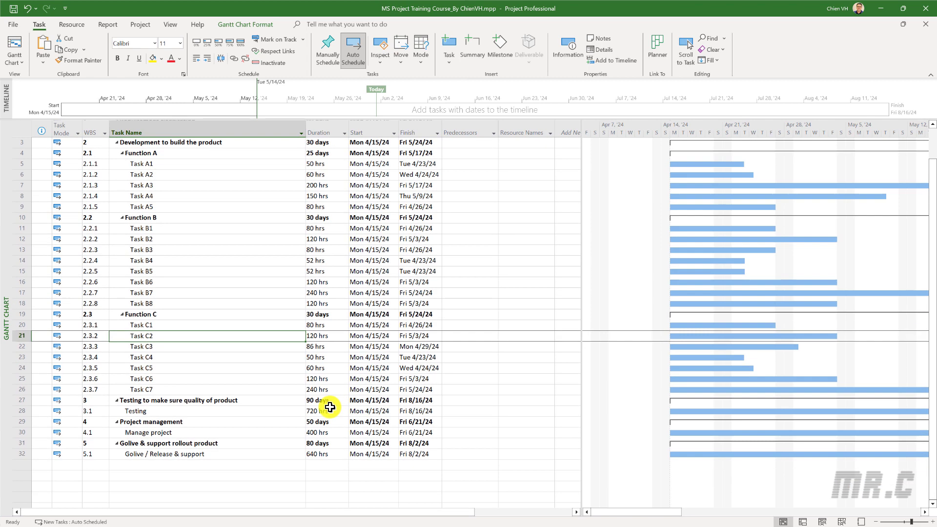
scroll(335, 408, up, 1)
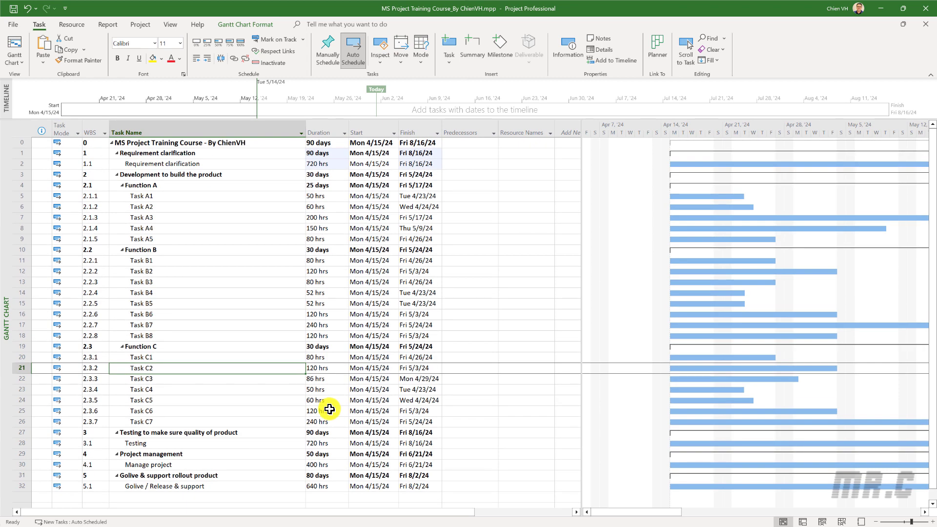